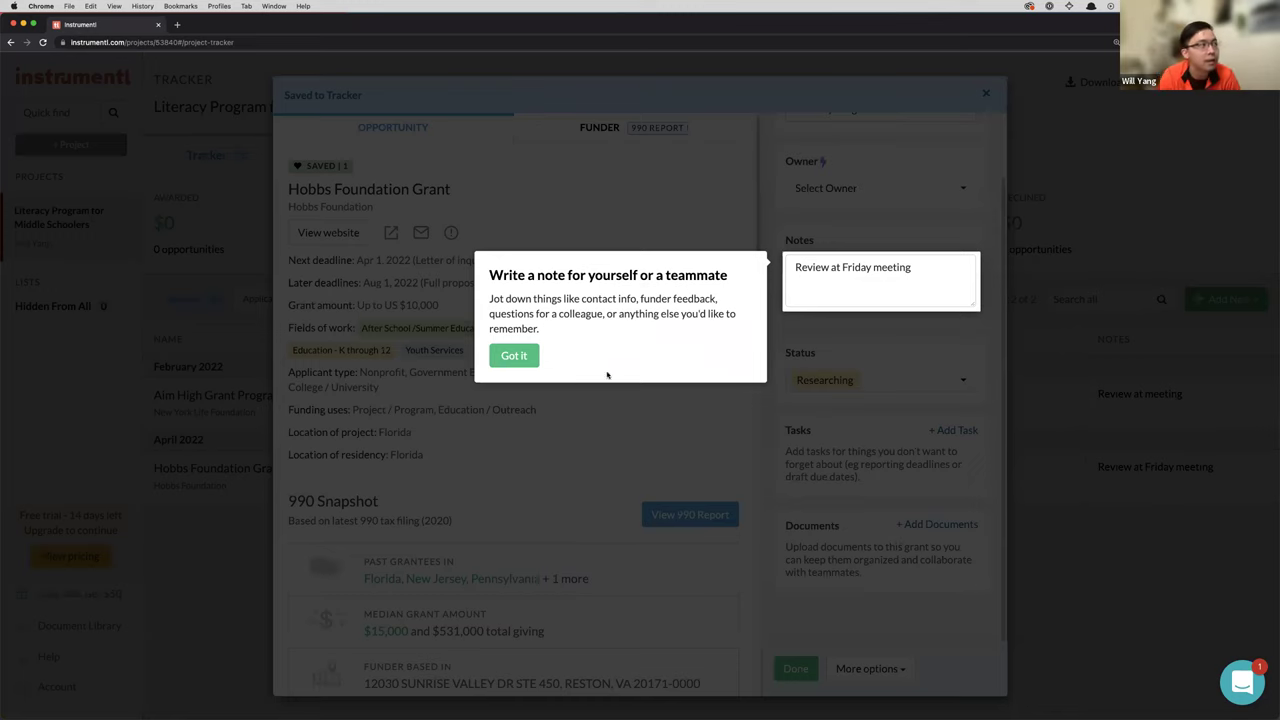
Acknowledge the remaining onboarding tips on notes, status, tasks and documents for the saved Hobbs Foundation Grant
{"action": "left_click", "coordinate": [516, 357]}
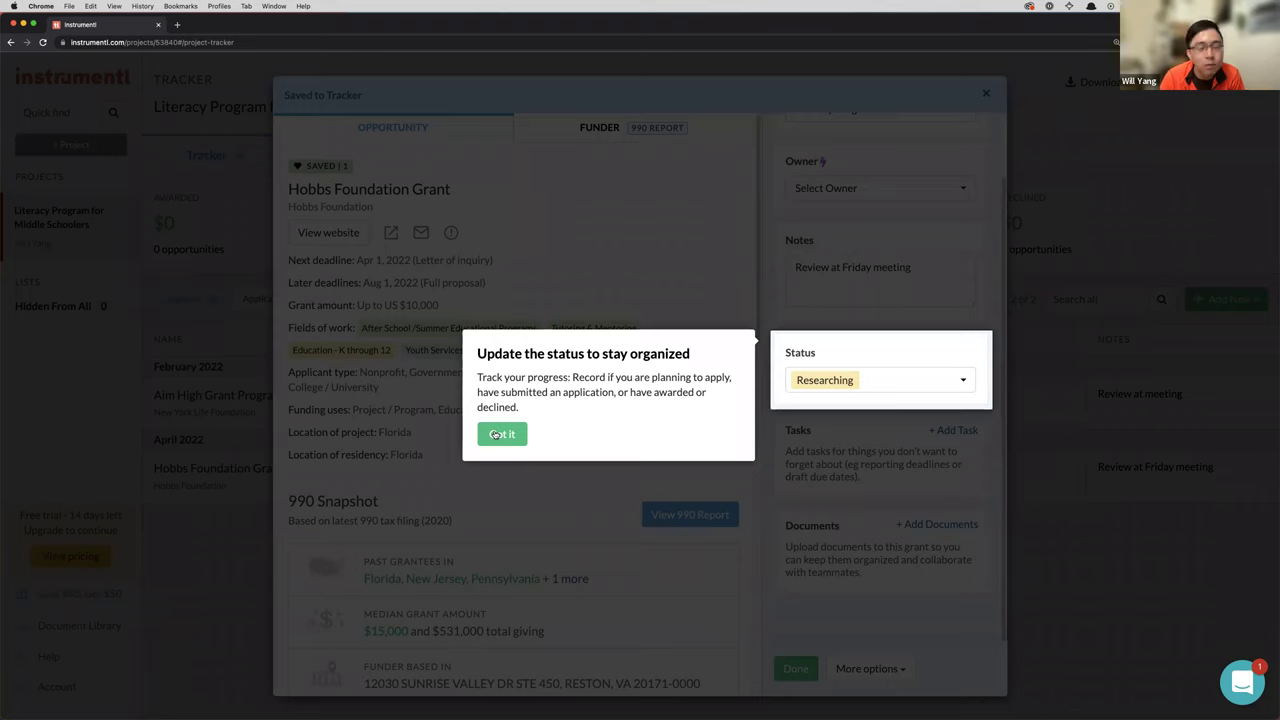
{"action": "left_click", "coordinate": [494, 434]}
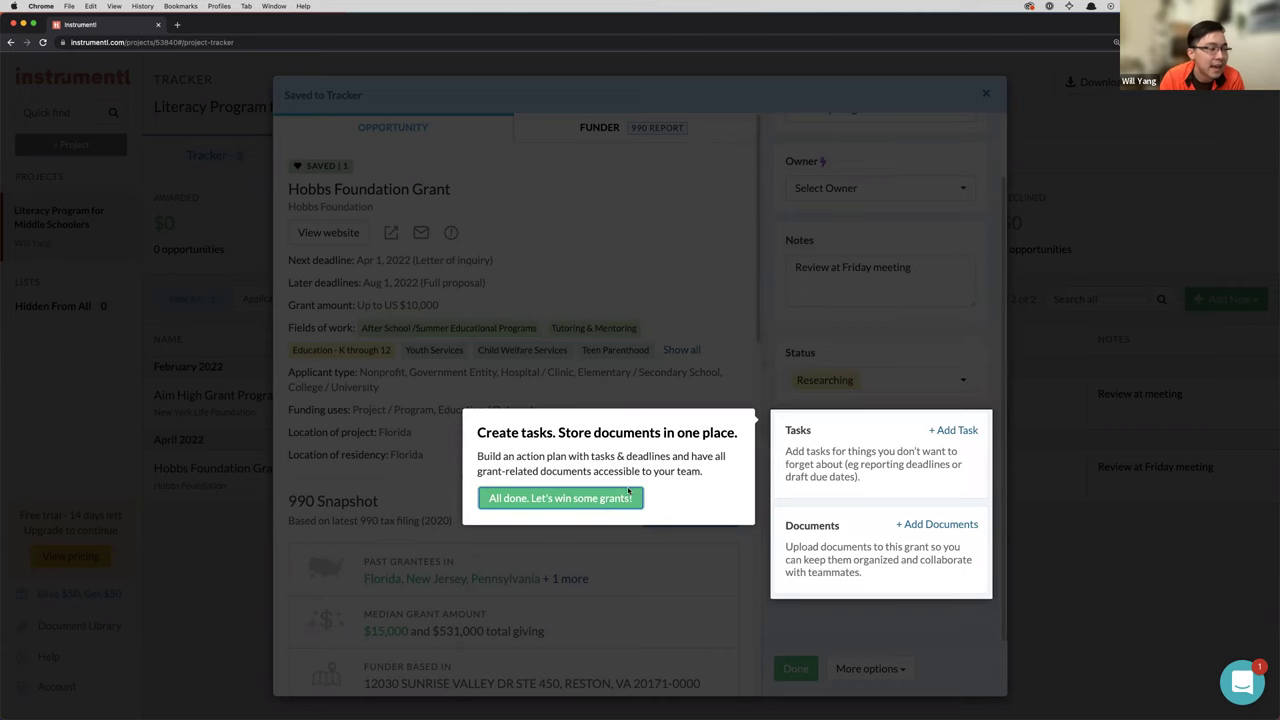
{"action": "left_click", "coordinate": [590, 500]}
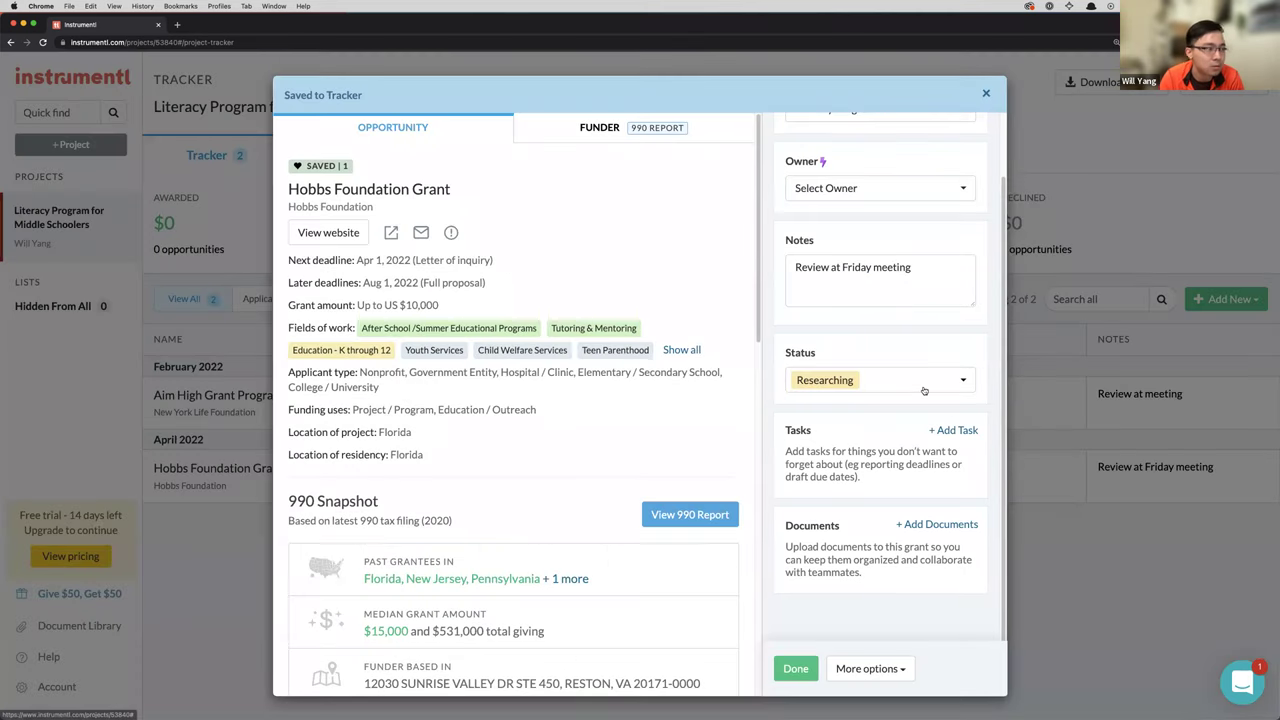
Set the Hobbs Foundation Grant's status to In Progress and the requested amount to $5,000
{"action": "left_click", "coordinate": [924, 389]}
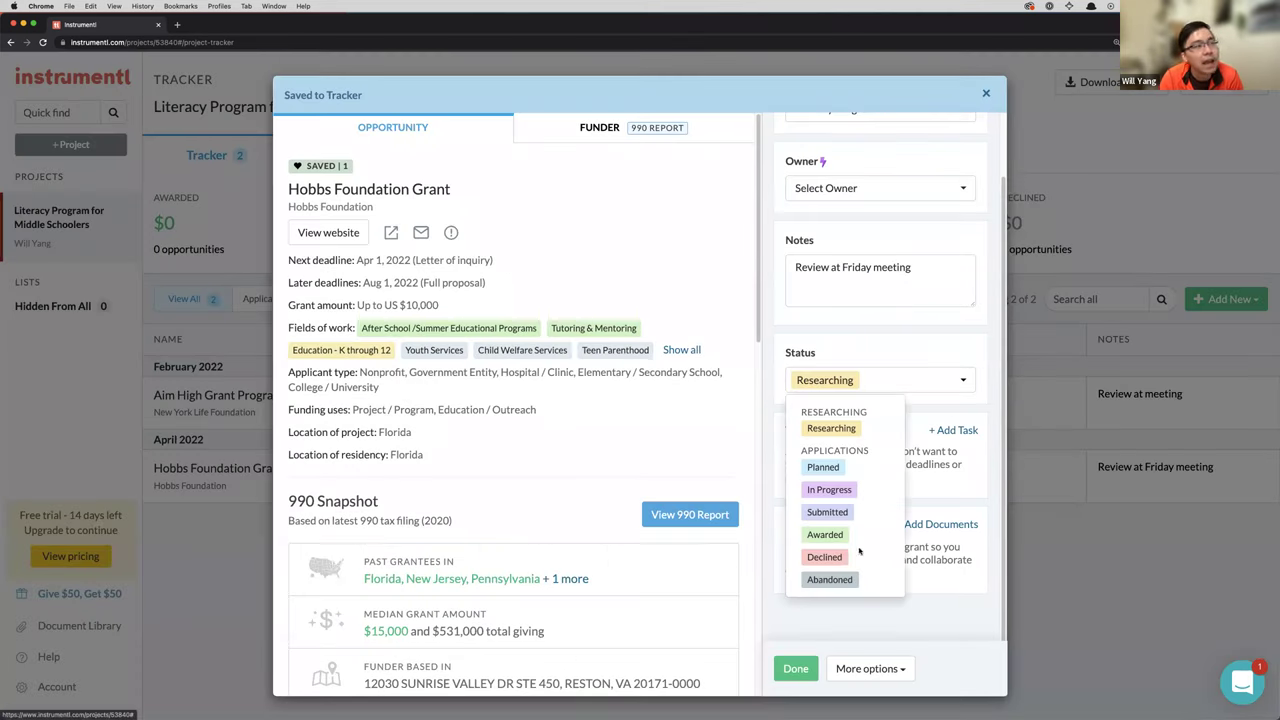
{"action": "left_click", "coordinate": [817, 490]}
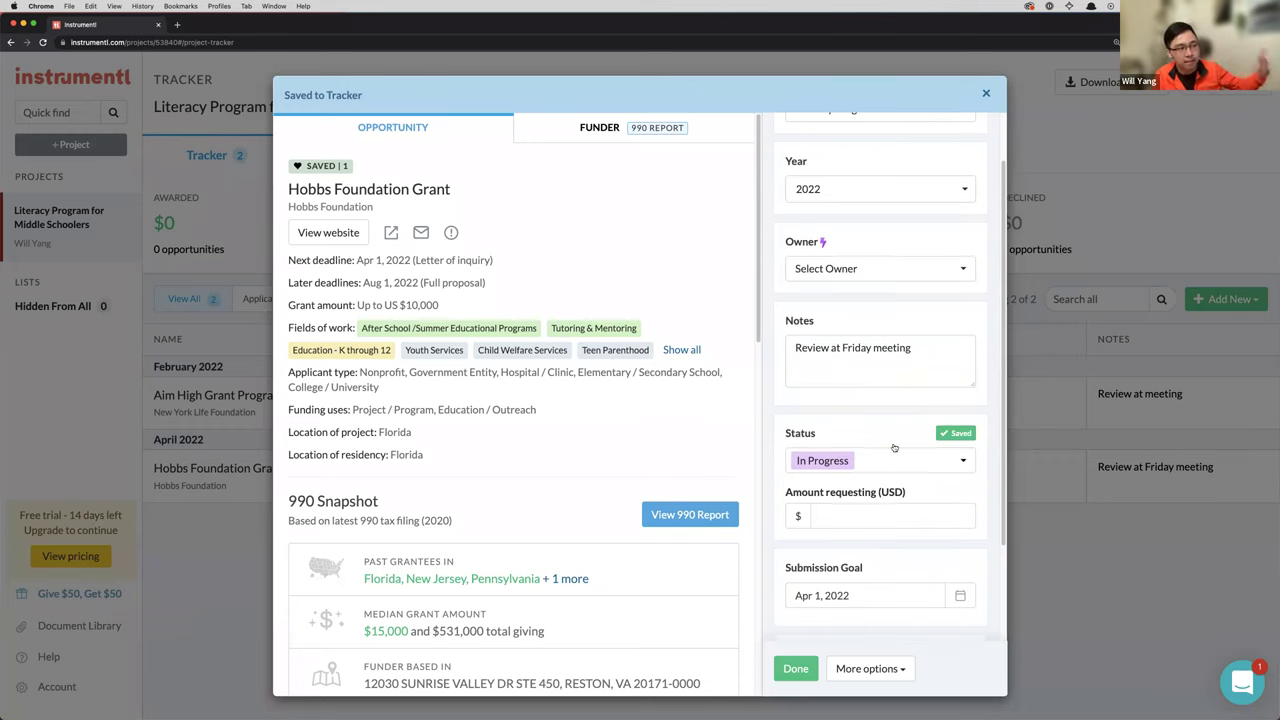
{"action": "scroll", "coordinate": [895, 450], "scroll_direction": "down", "scroll_amount": 1}
{"action": "left_click", "coordinate": [863, 381]}
{"action": "type", "text": "5000"}
{"action": "left_click", "coordinate": [823, 495]}
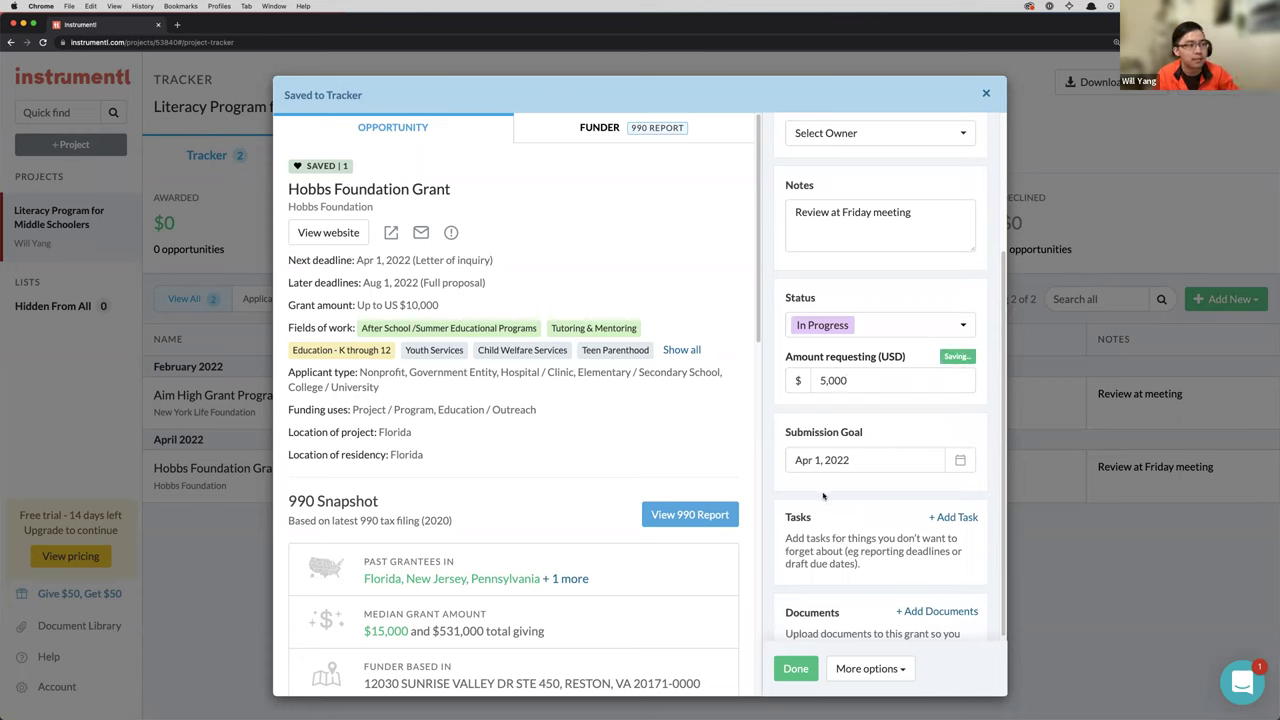
{"action": "scroll", "coordinate": [826, 492], "scroll_direction": "down", "scroll_amount": 1}
{"action": "scroll", "coordinate": [829, 491], "scroll_direction": "down", "scroll_amount": 3}
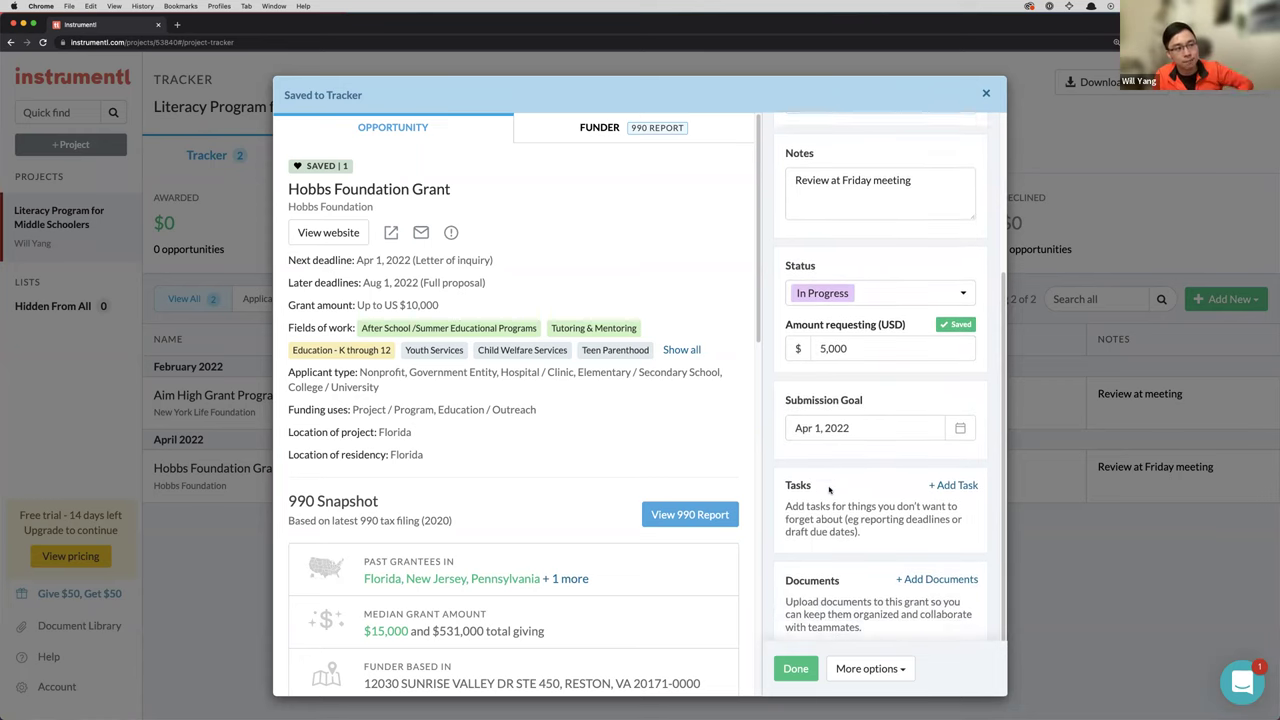
{"action": "left_click", "coordinate": [958, 424]}
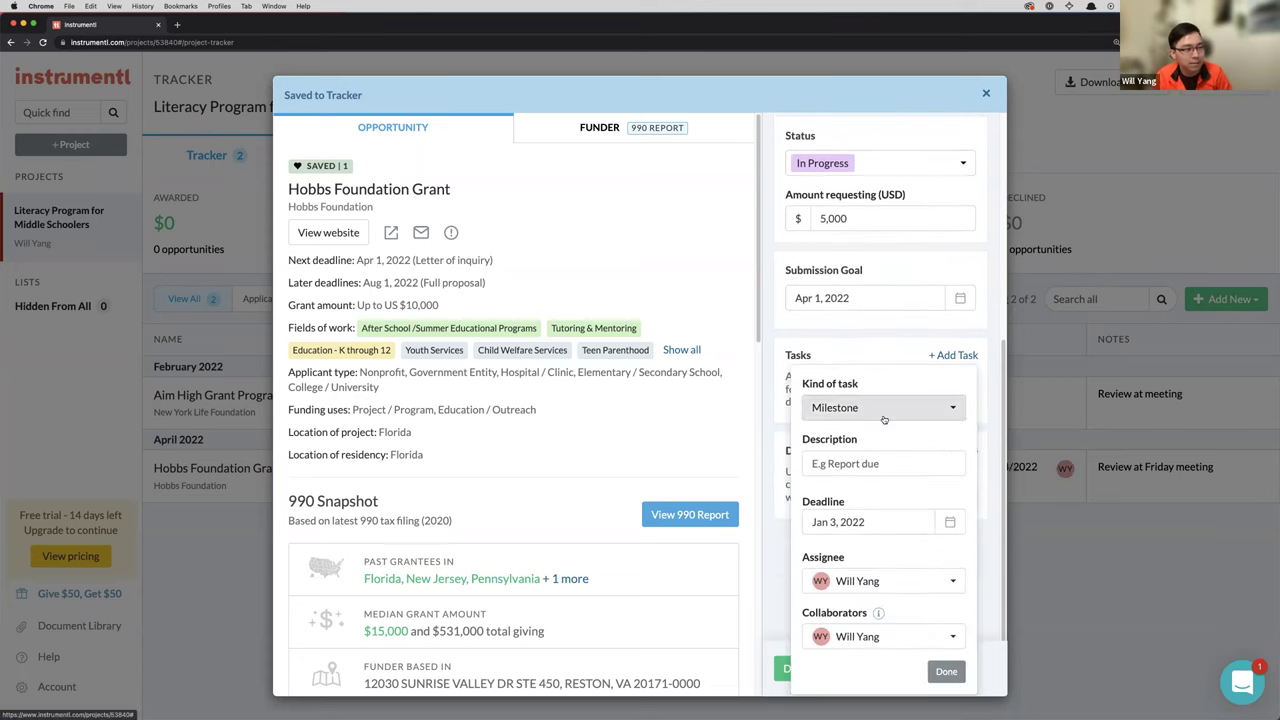
{"action": "left_click", "coordinate": [913, 590]}
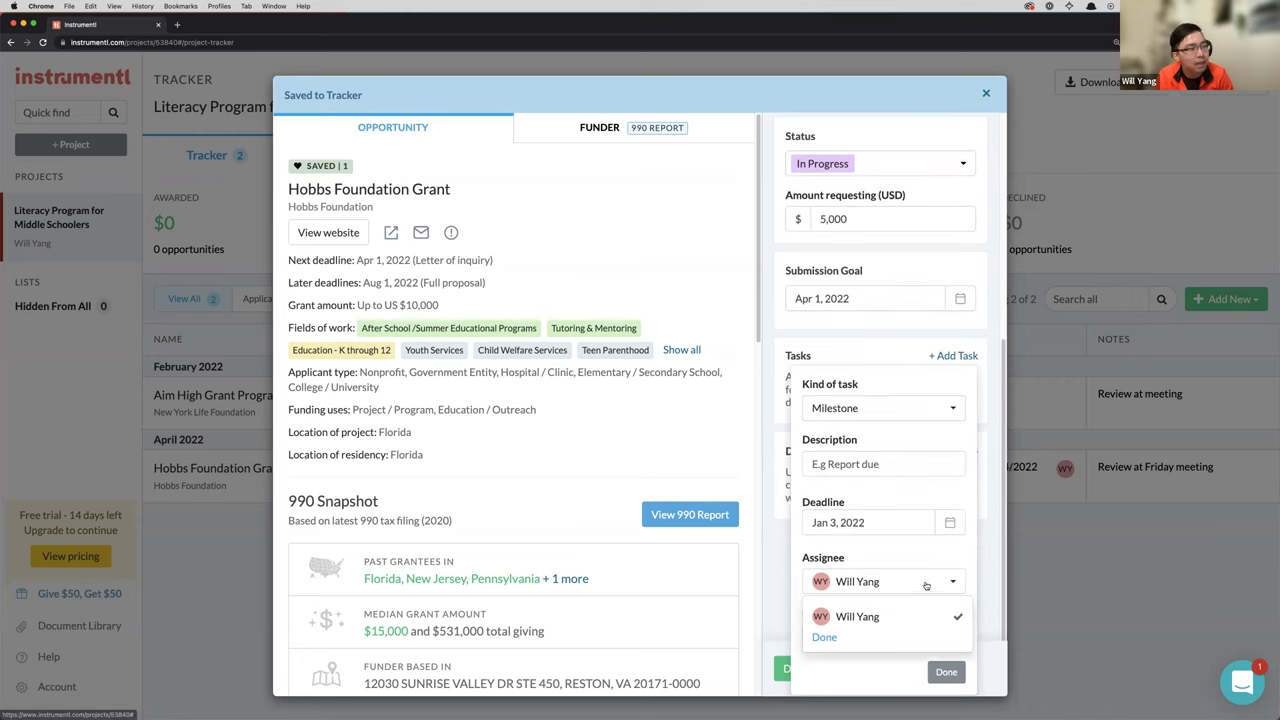
{"action": "left_click", "coordinate": [896, 608]}
{"action": "left_click", "coordinate": [774, 470]}
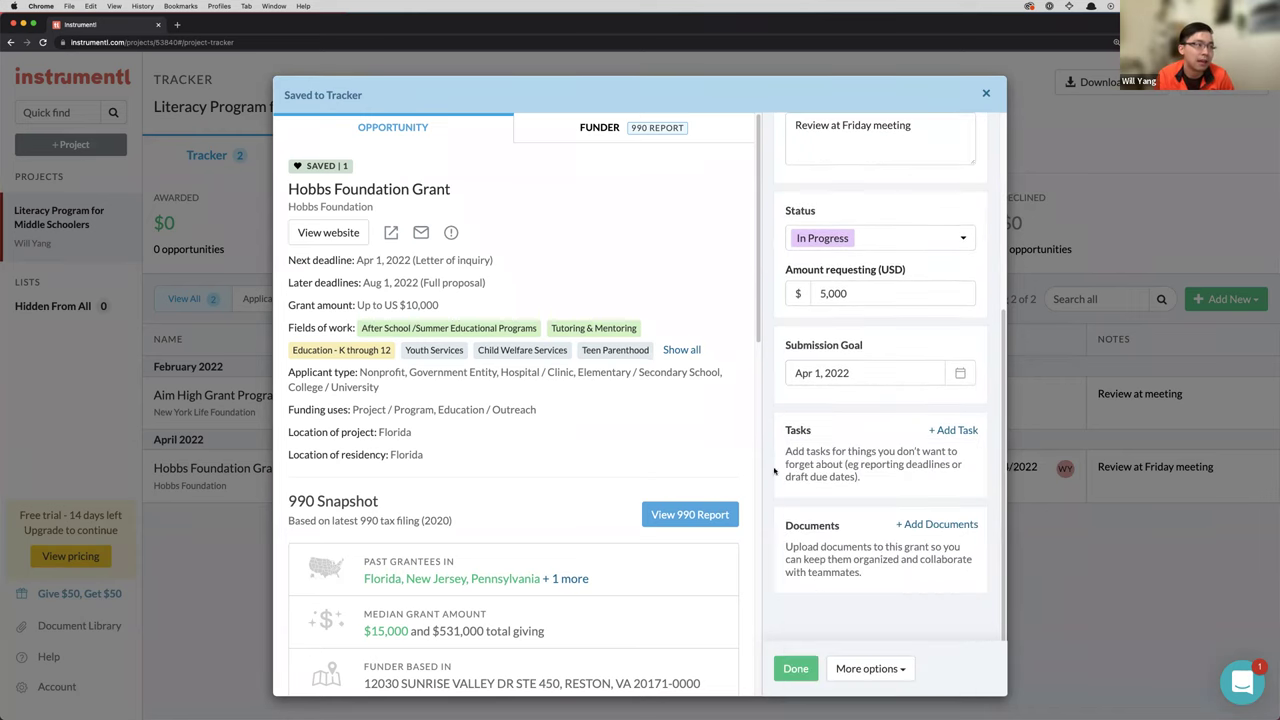
Add a Milestone task described as "Review at meeting" with a Jan 7, 2022 deadline to the grant
{"action": "left_click", "coordinate": [952, 430]}
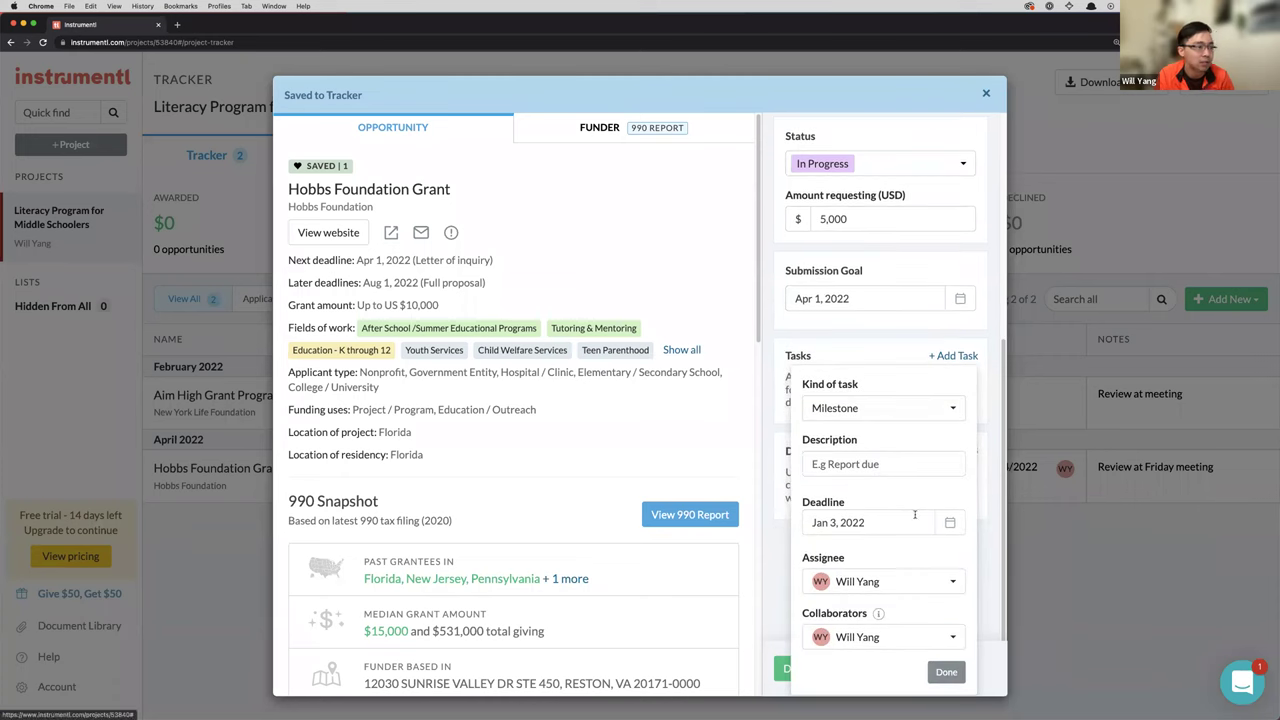
{"action": "left_click", "coordinate": [849, 463]}
{"action": "type", "text": "Review at meeting"}
{"action": "key", "text": "Tab"}
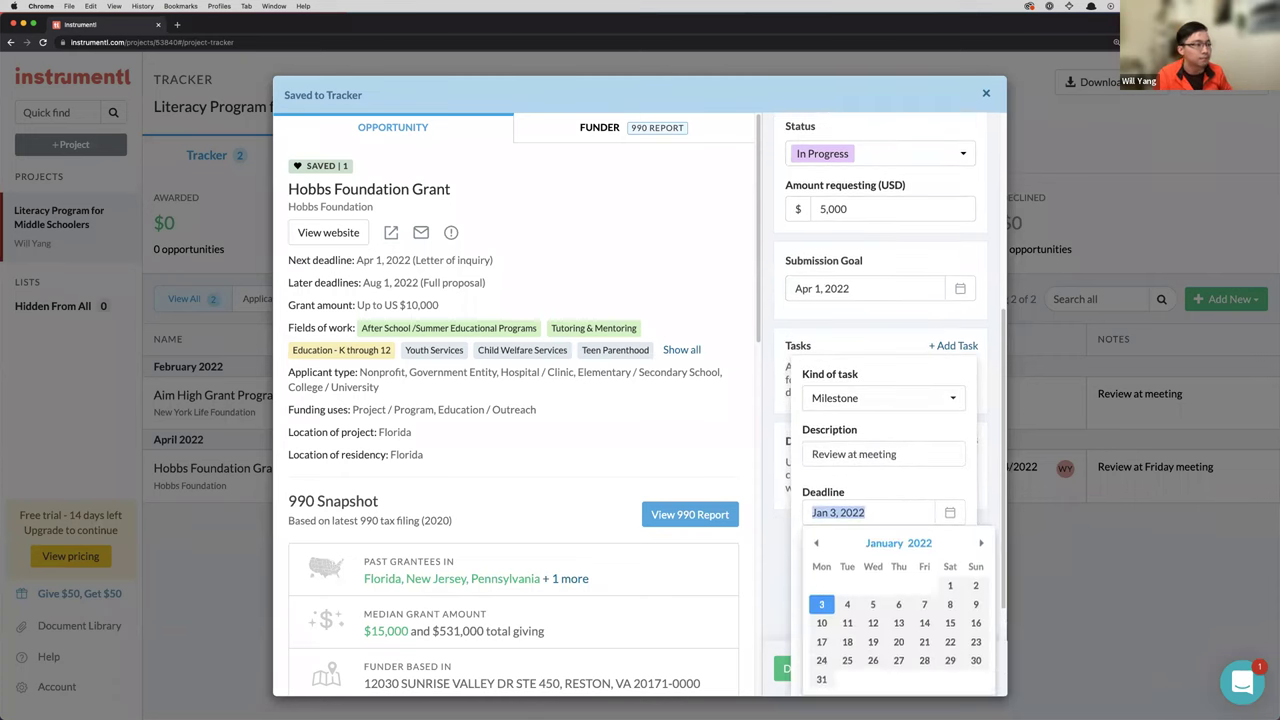
{"action": "left_click", "coordinate": [924, 565]}
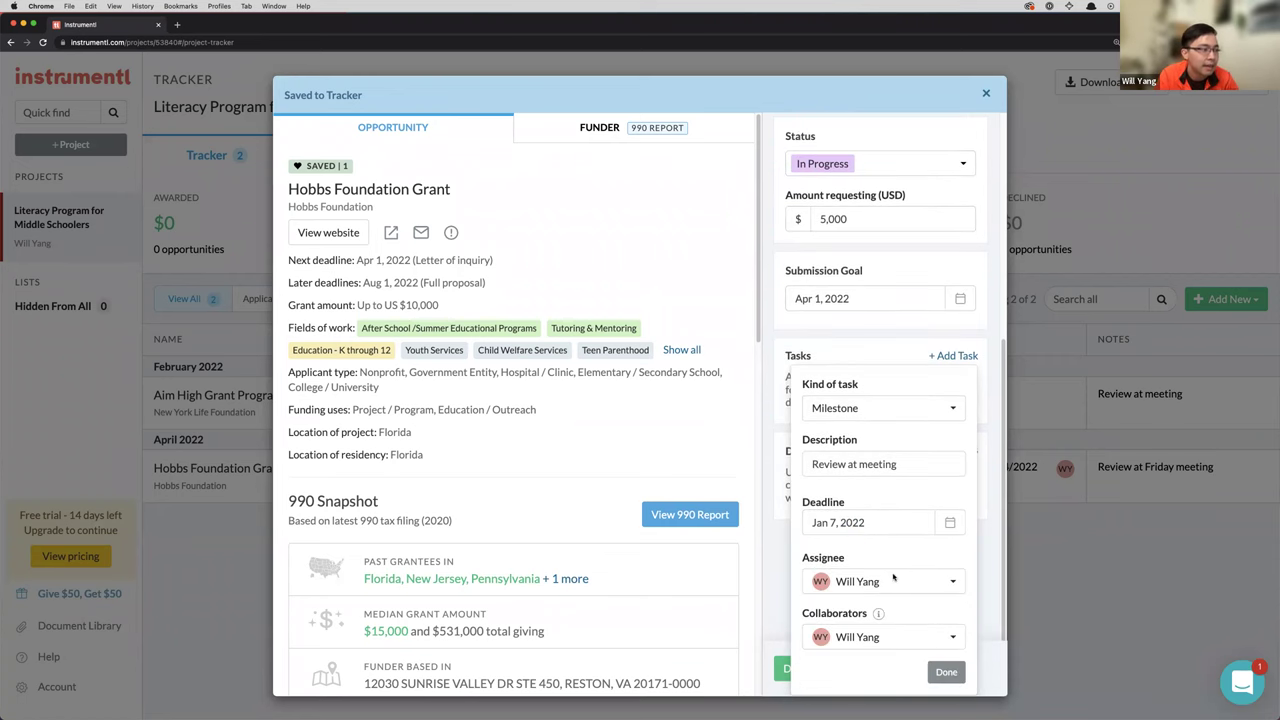
{"action": "left_click", "coordinate": [950, 670]}
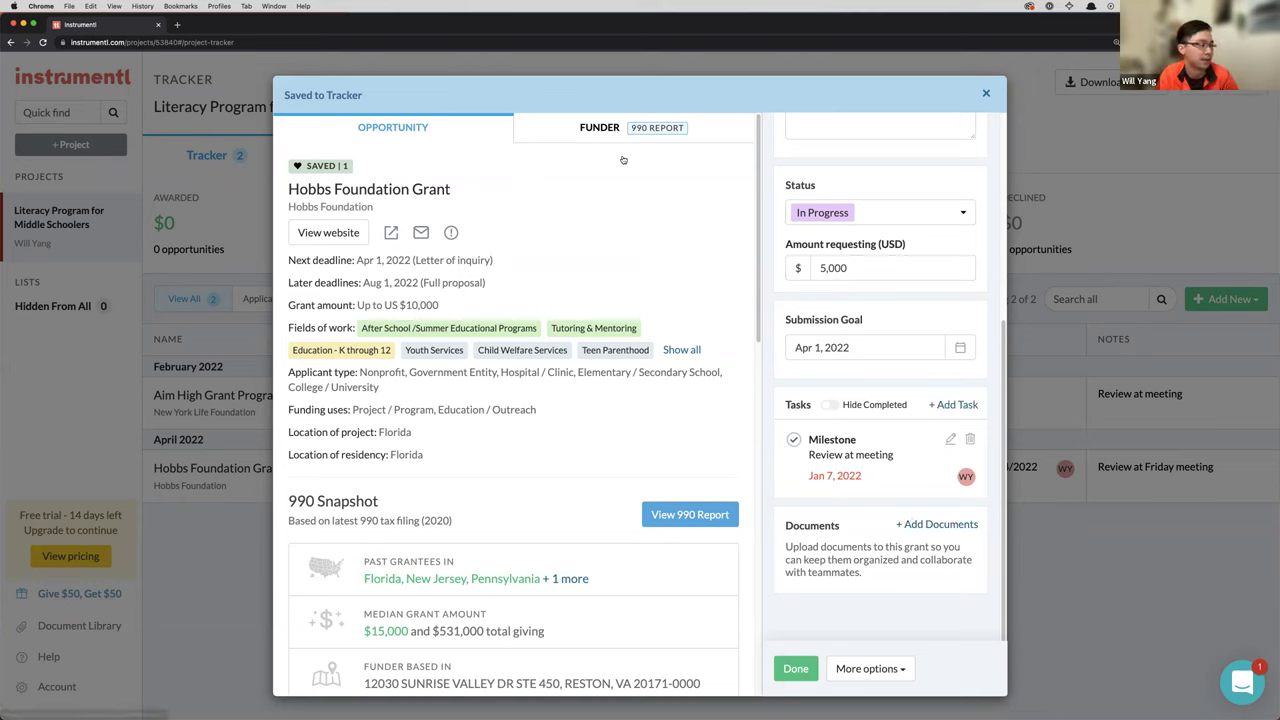
Show the Hobbs Foundation funder details and duplicate the saved grant into the tracker for the year 2023
{"action": "left_click", "coordinate": [686, 128]}
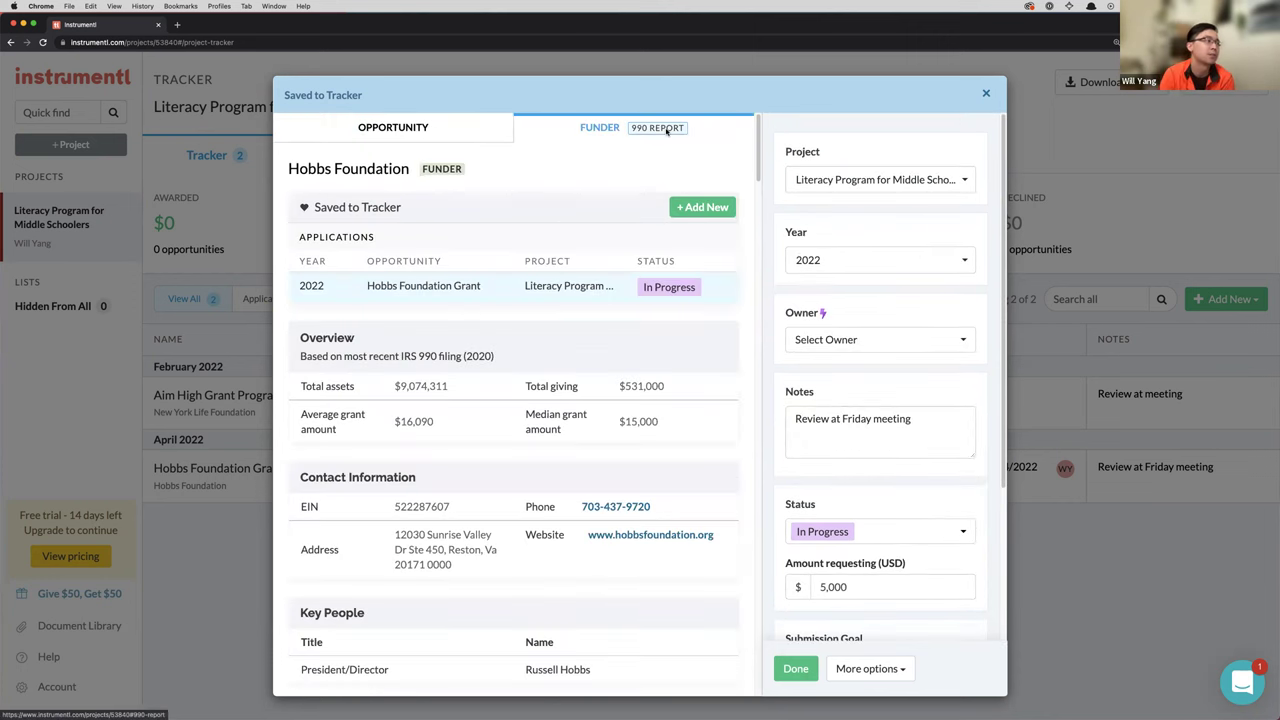
{"action": "left_click", "coordinate": [893, 667]}
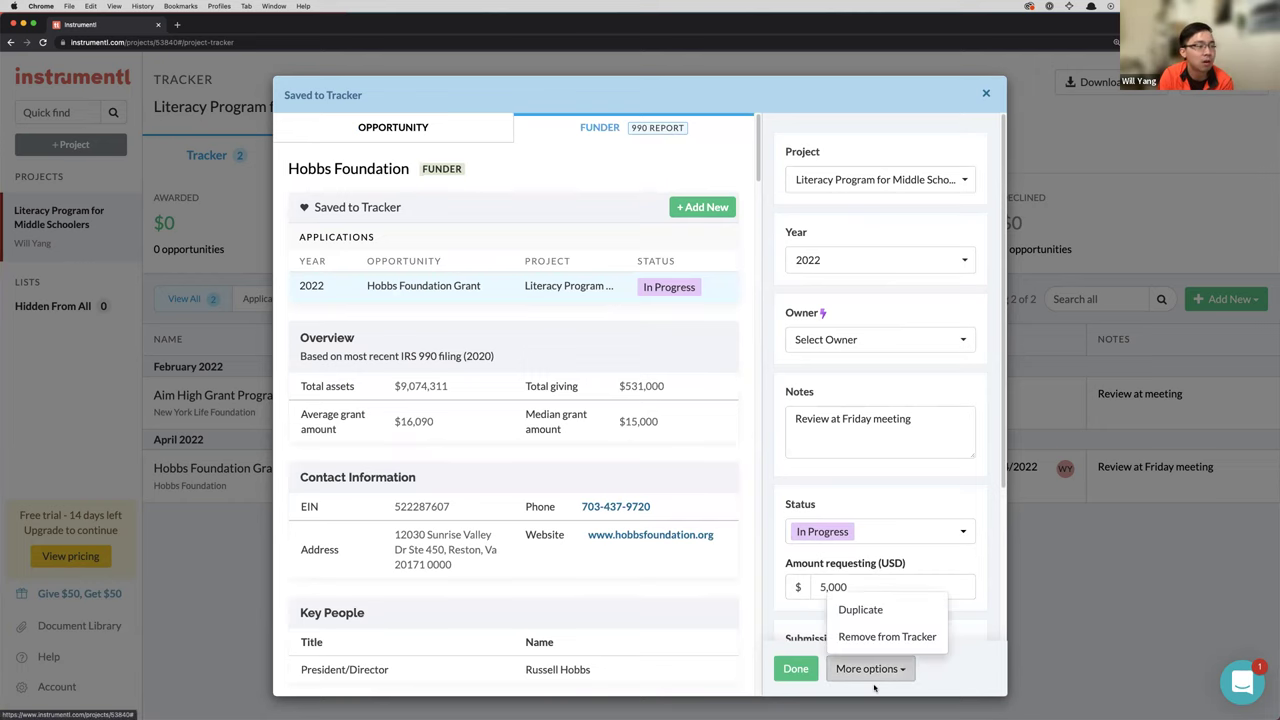
{"action": "left_click", "coordinate": [886, 612]}
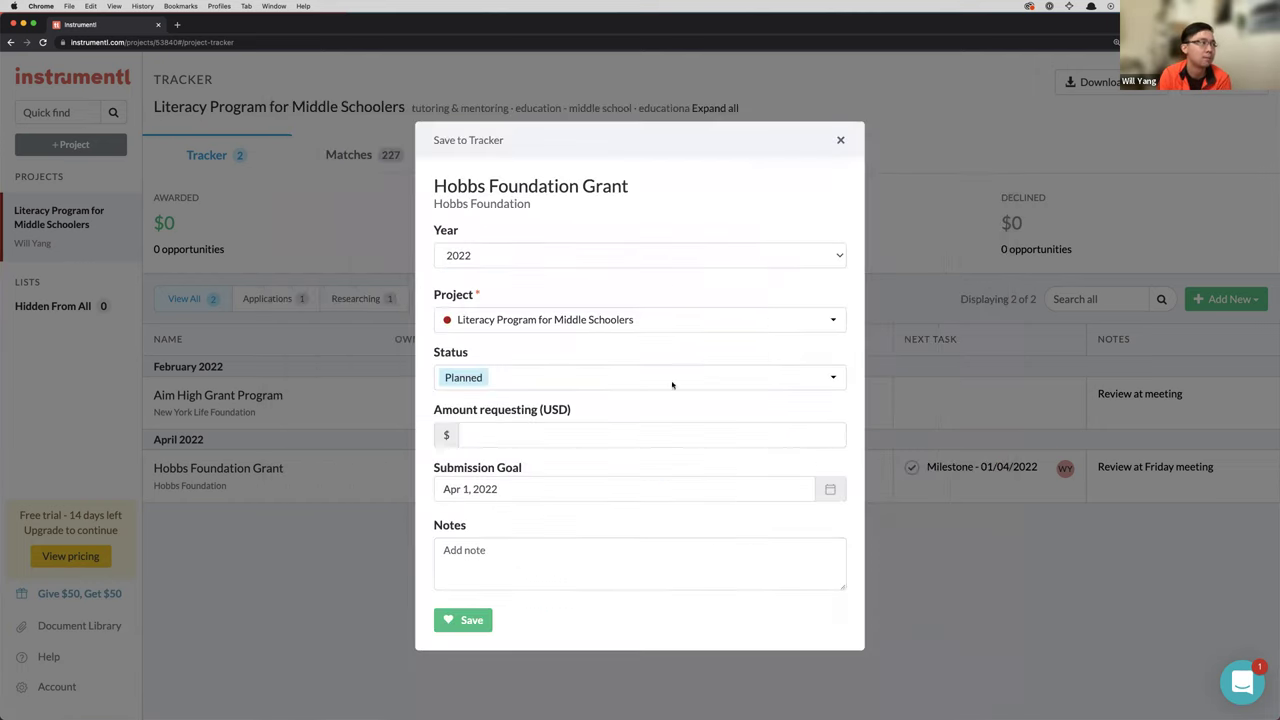
{"action": "left_click", "coordinate": [550, 256]}
{"action": "left_click", "coordinate": [494, 272]}
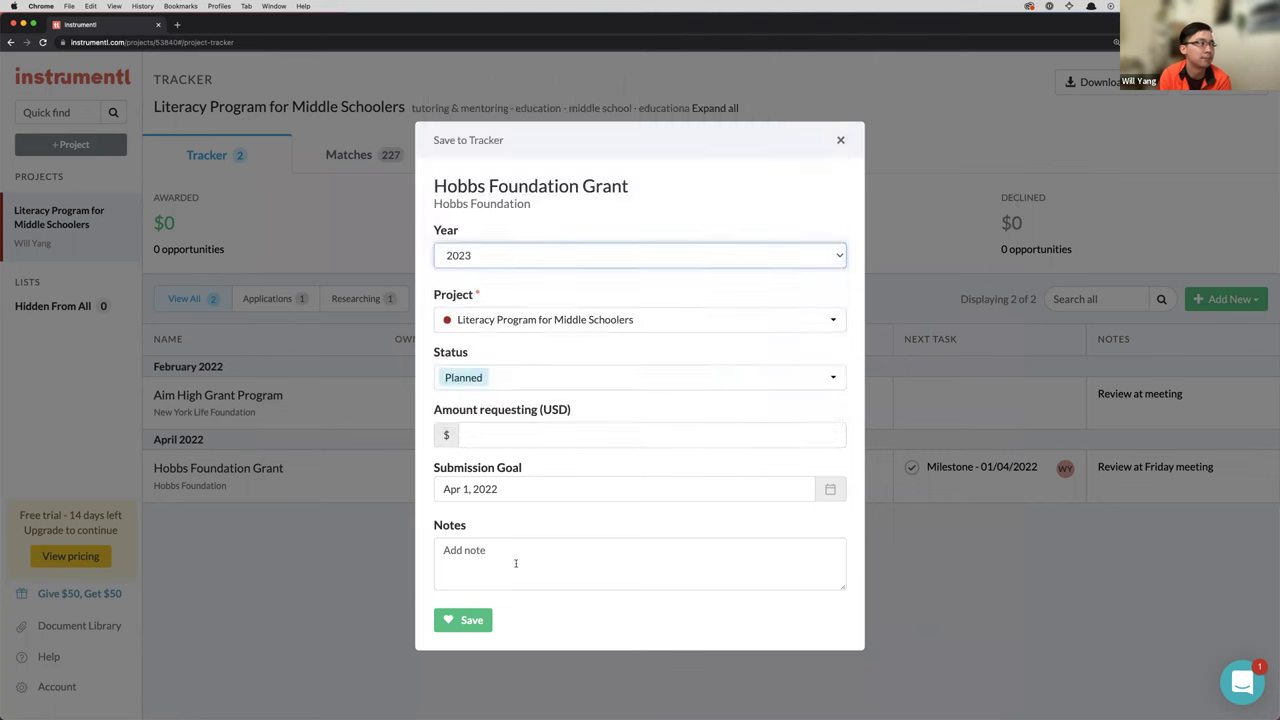
{"action": "left_click", "coordinate": [470, 620]}
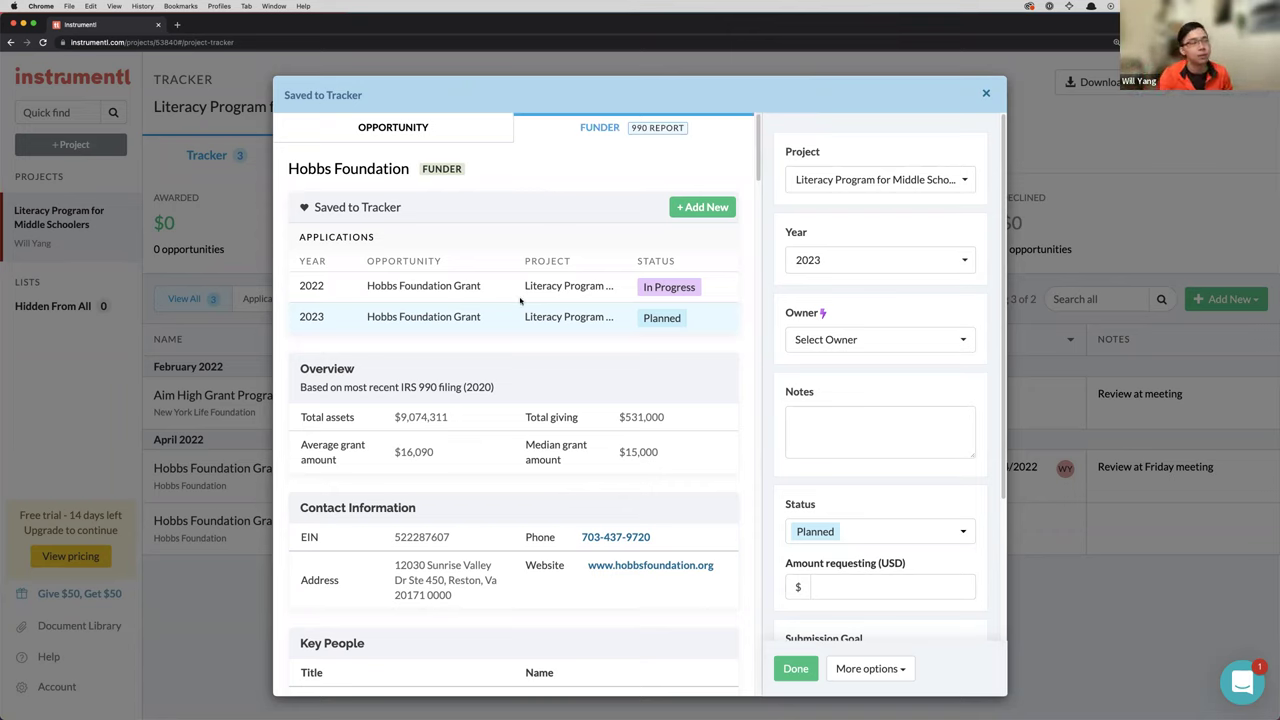
{"action": "left_click", "coordinate": [210, 198]}
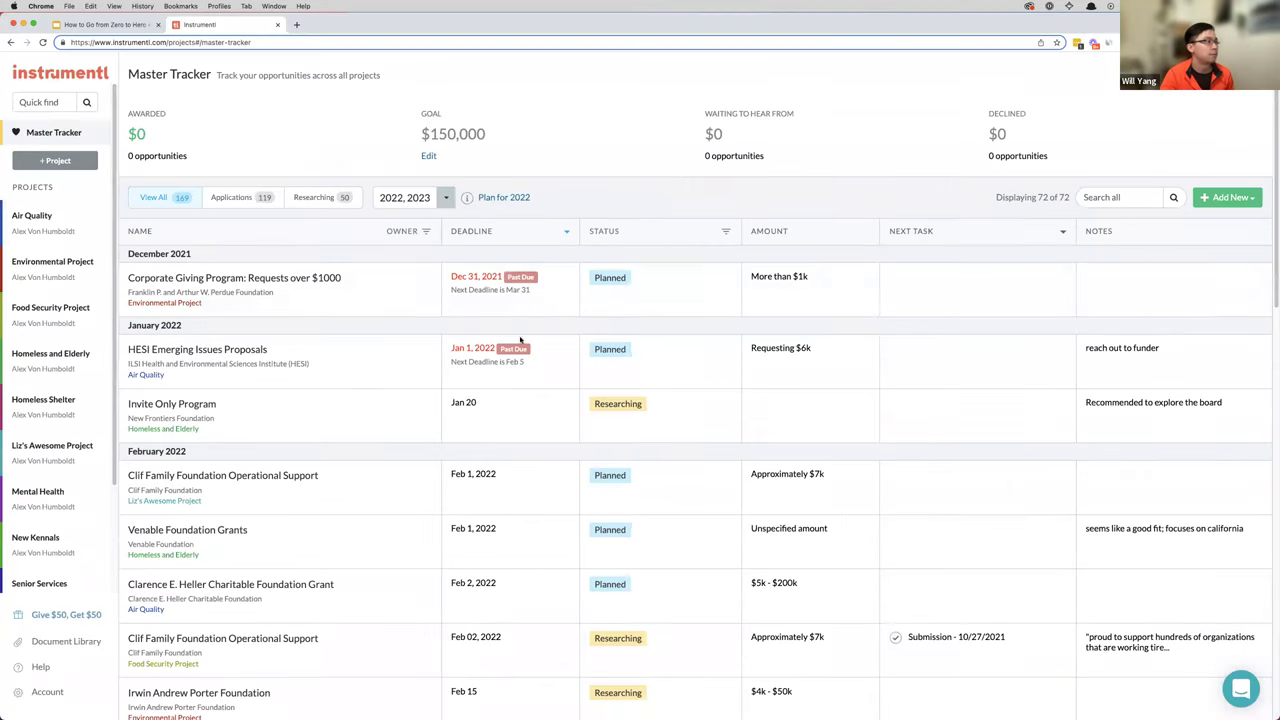
Open the Environmental Project's tracker and look through its saved opportunities and deadlines
{"action": "left_click", "coordinate": [68, 252]}
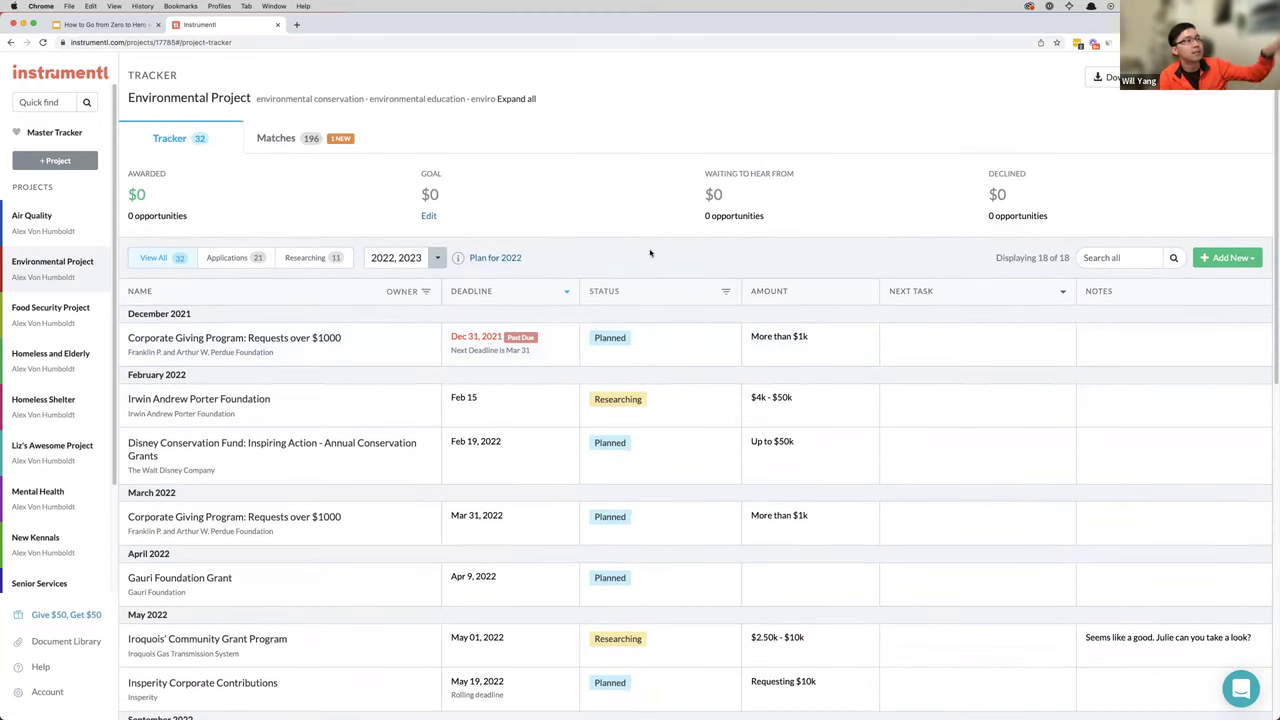
{"action": "key", "text": "super+equal"}
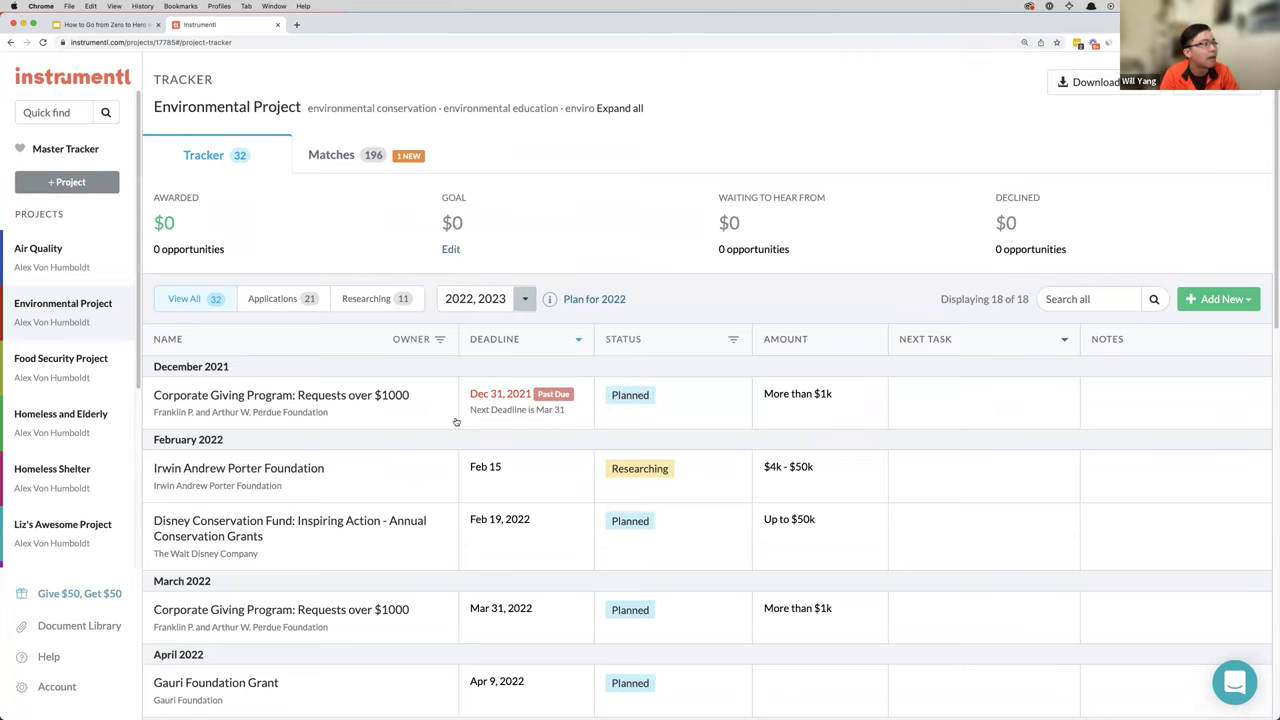
{"action": "scroll", "coordinate": [455, 422], "scroll_direction": "down", "scroll_amount": 3}
{"action": "scroll", "coordinate": [634, 263], "scroll_direction": "up", "scroll_amount": 3}
{"action": "scroll", "coordinate": [450, 279], "scroll_direction": "down", "scroll_amount": 3}
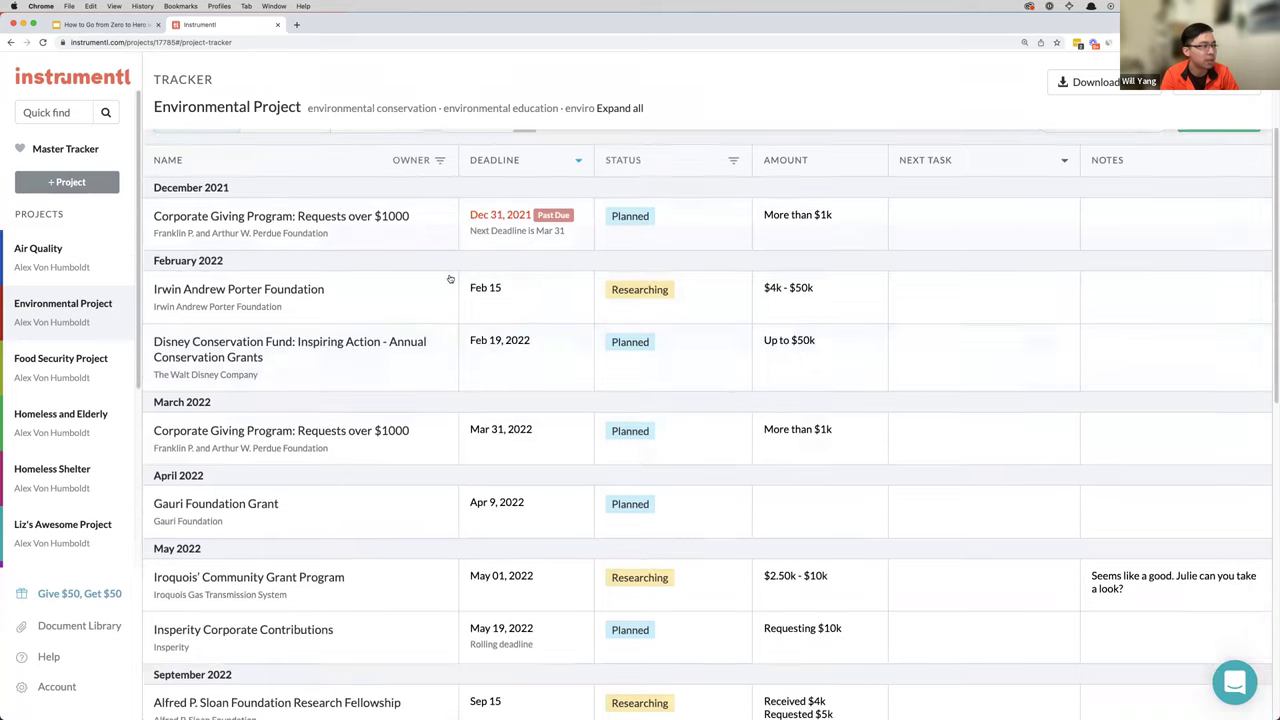
{"action": "scroll", "coordinate": [450, 279], "scroll_direction": "down", "scroll_amount": 3}
{"action": "scroll", "coordinate": [543, 503], "scroll_direction": "up", "scroll_amount": 5}
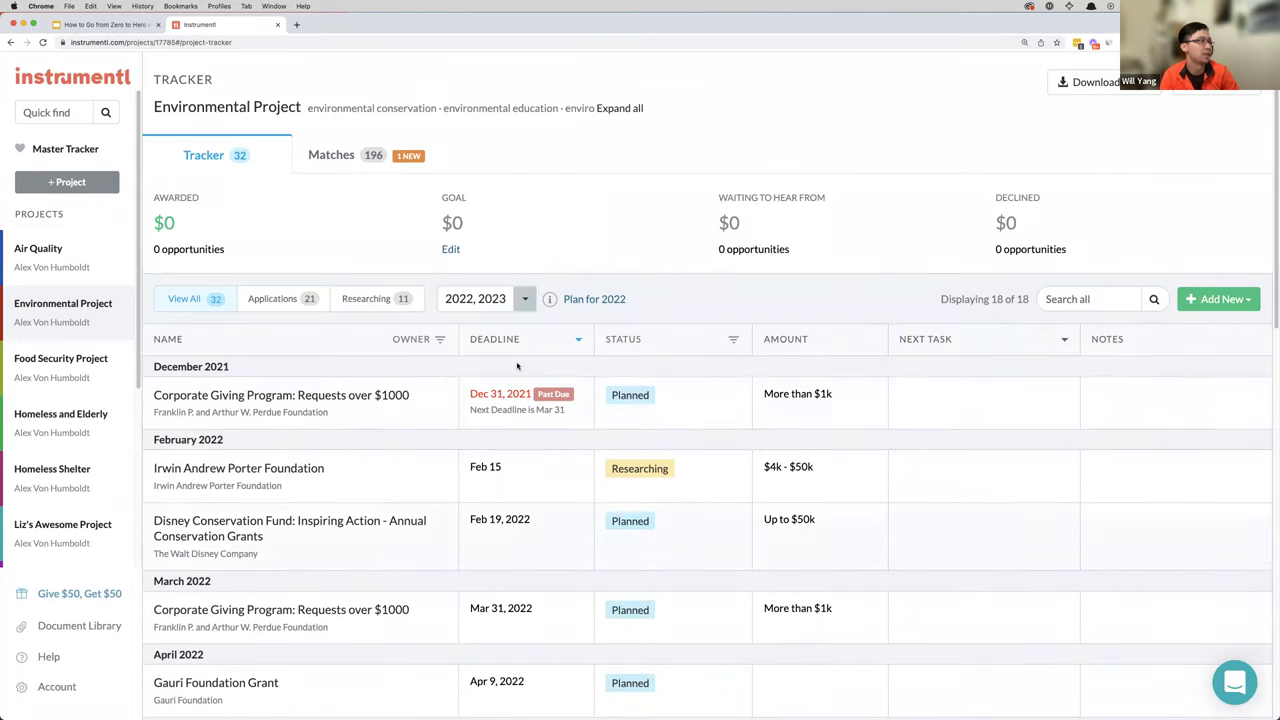
Filter the Environmental Project tracker by status to show only Researching opportunities
{"action": "left_click", "coordinate": [666, 345]}
{"action": "left_click", "coordinate": [648, 400]}
{"action": "left_click", "coordinate": [648, 389]}
{"action": "left_click", "coordinate": [659, 348]}
{"action": "left_click", "coordinate": [626, 403]}
{"action": "left_click", "coordinate": [633, 506]}
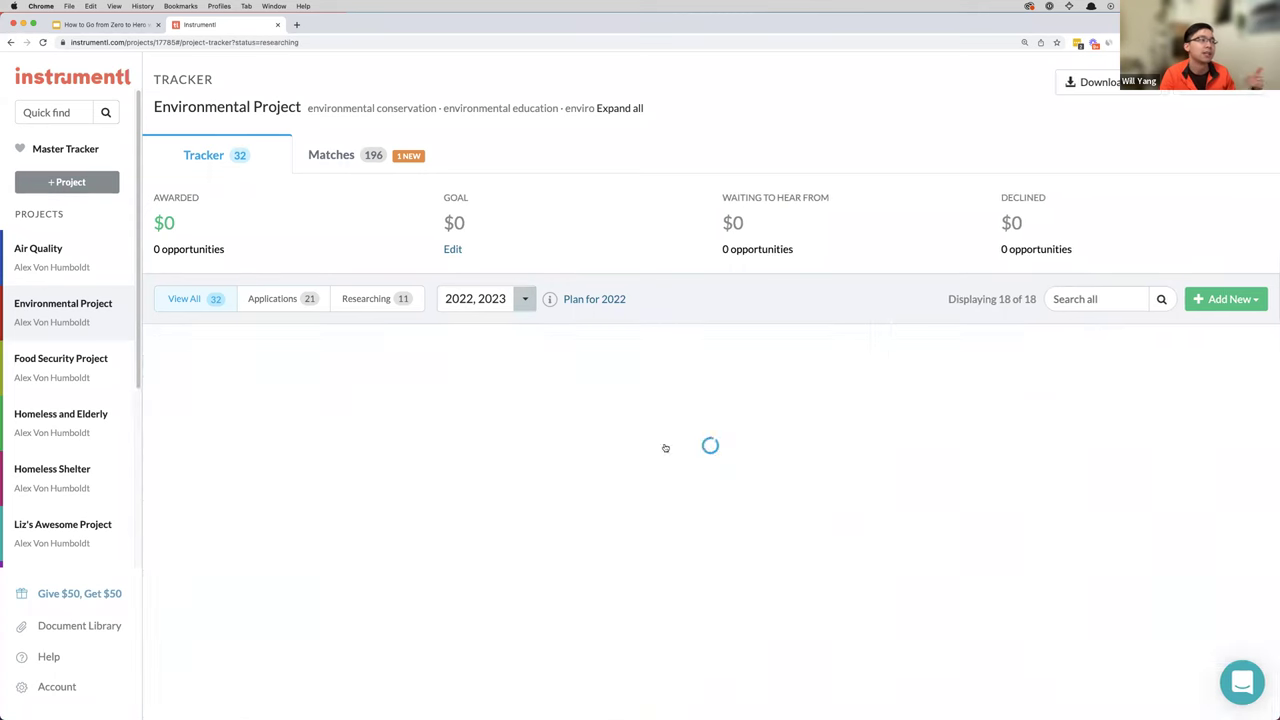
{"action": "scroll", "coordinate": [617, 410], "scroll_direction": "down", "scroll_amount": 1}
{"action": "scroll", "coordinate": [551, 455], "scroll_direction": "up", "scroll_amount": 1}
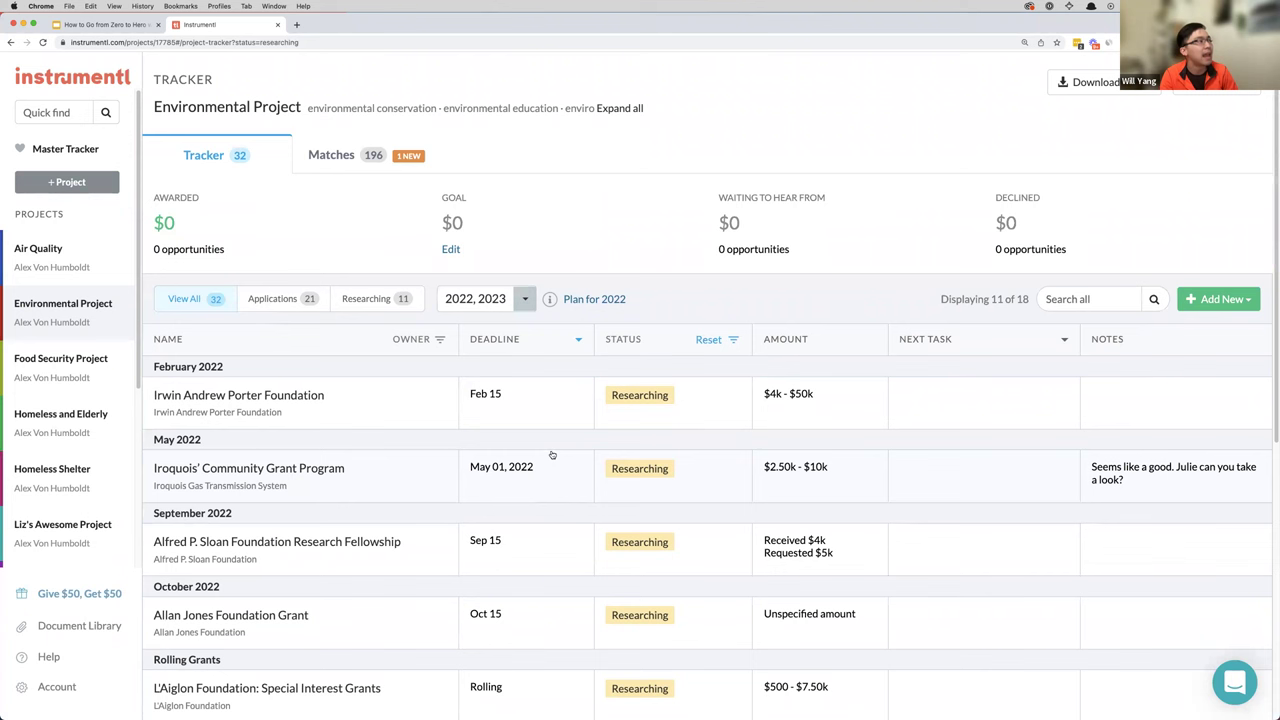
{"action": "left_click", "coordinate": [755, 396]}
{"action": "left_click", "coordinate": [1075, 466]}
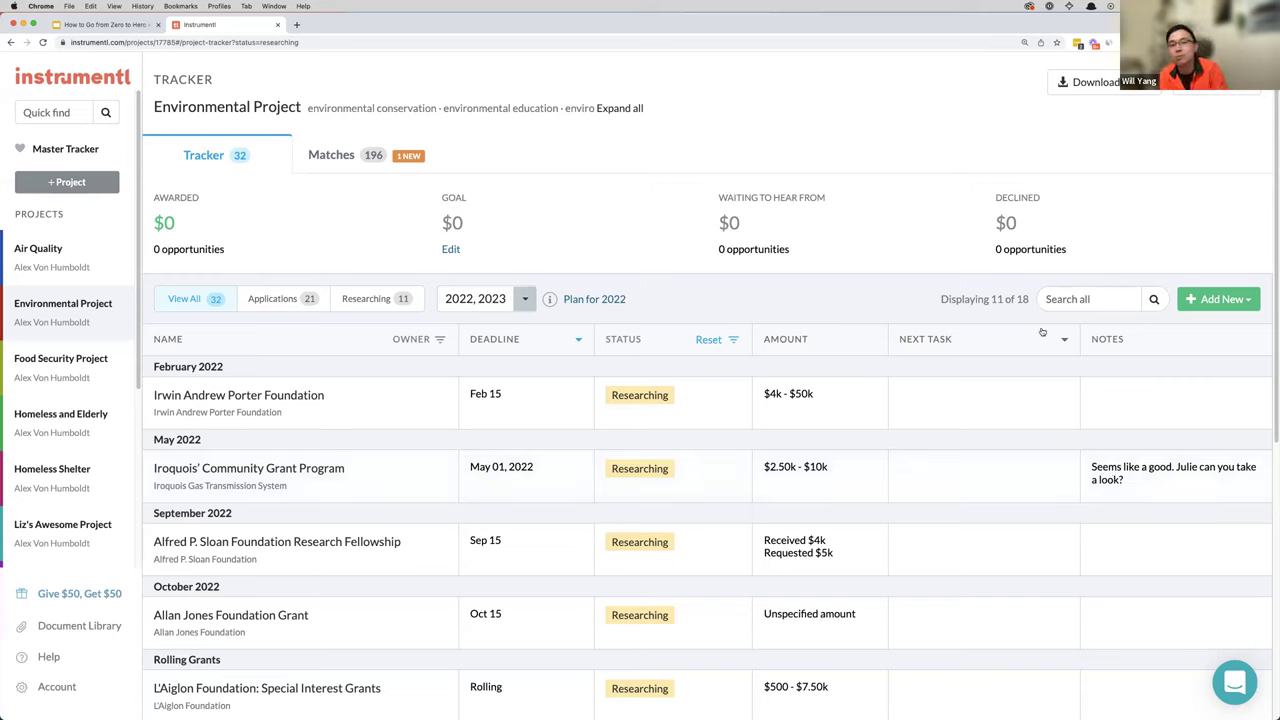
Examine the requirements for uploading many grants to the Environmental Project at once, then close them
{"action": "left_click", "coordinate": [1209, 302]}
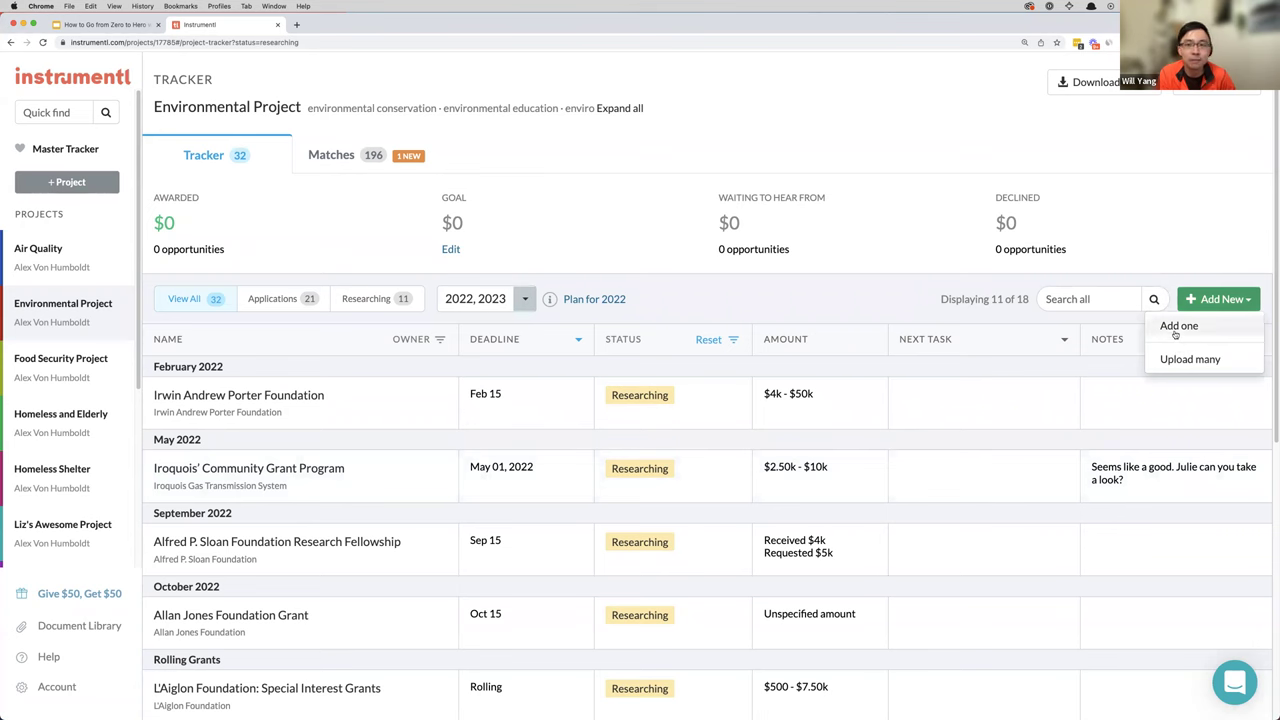
{"action": "left_click", "coordinate": [1190, 358]}
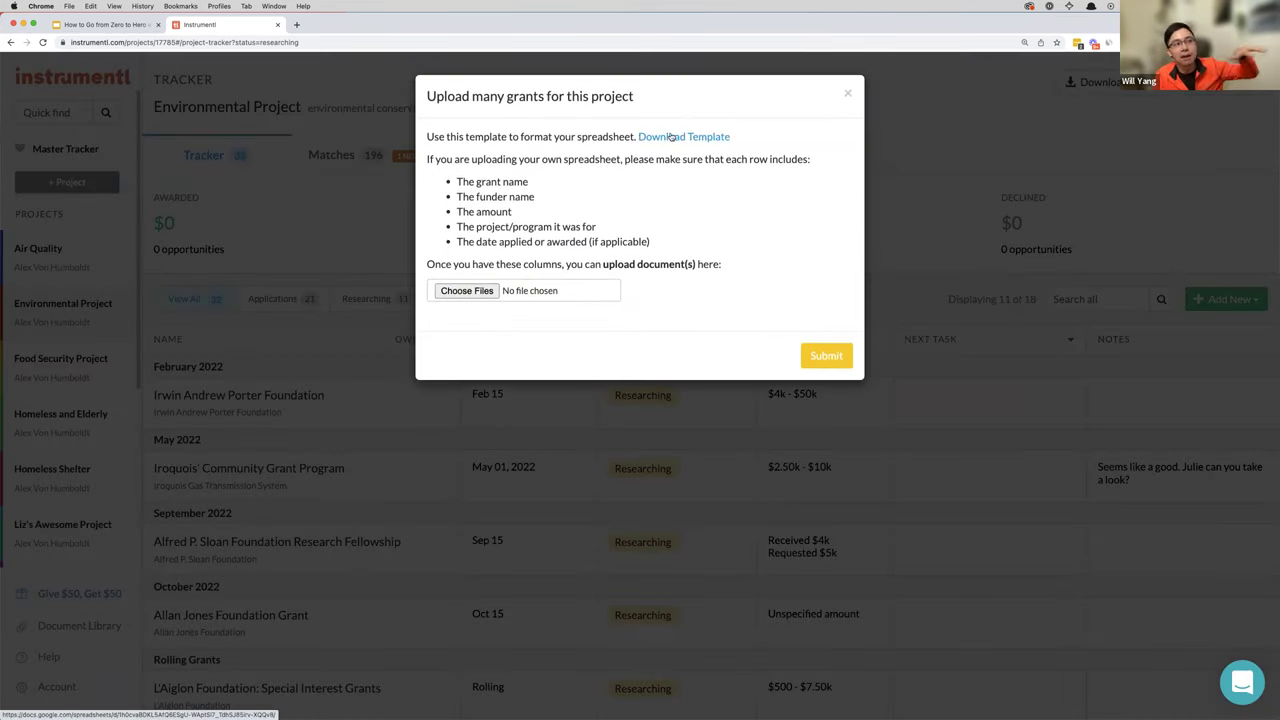
{"action": "left_click", "coordinate": [848, 94]}
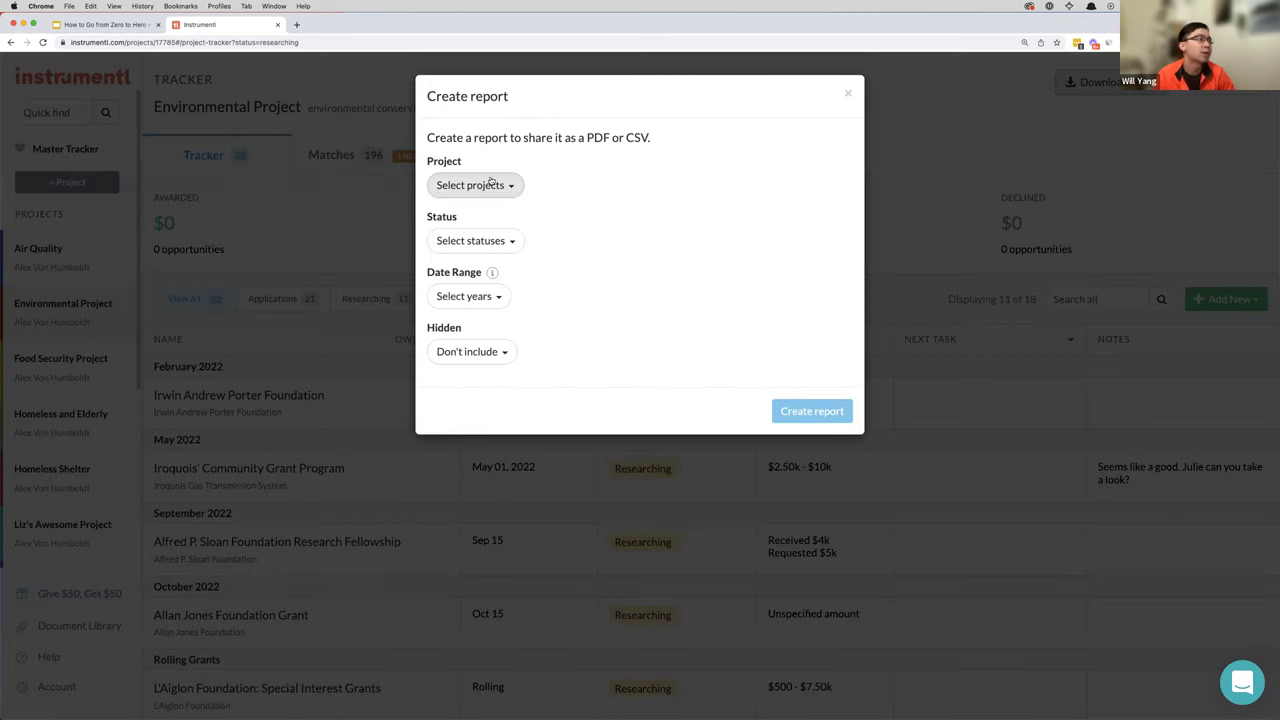
Include Environmental Project, Food Security Project, and Homeless and Elderly in the new report, with all statuses selected
{"action": "left_click", "coordinate": [474, 184]}
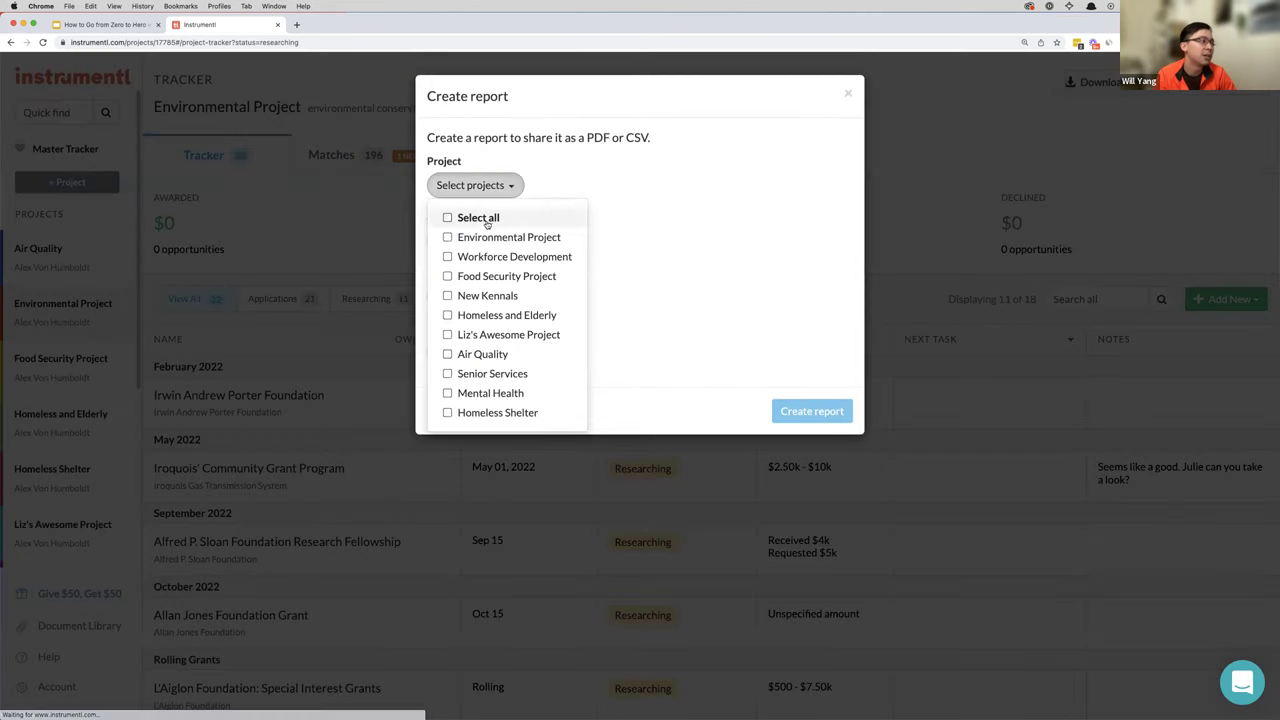
{"action": "left_click", "coordinate": [480, 237]}
{"action": "left_click", "coordinate": [490, 276]}
{"action": "left_click", "coordinate": [490, 315]}
{"action": "left_click", "coordinate": [683, 286]}
{"action": "left_click", "coordinate": [474, 241]}
{"action": "left_click", "coordinate": [478, 273]}
{"action": "left_click", "coordinate": [657, 257]}
Set the report's date range to the years 2022 and 2021 and check the hidden-opportunities option
{"action": "left_click", "coordinate": [460, 296]}
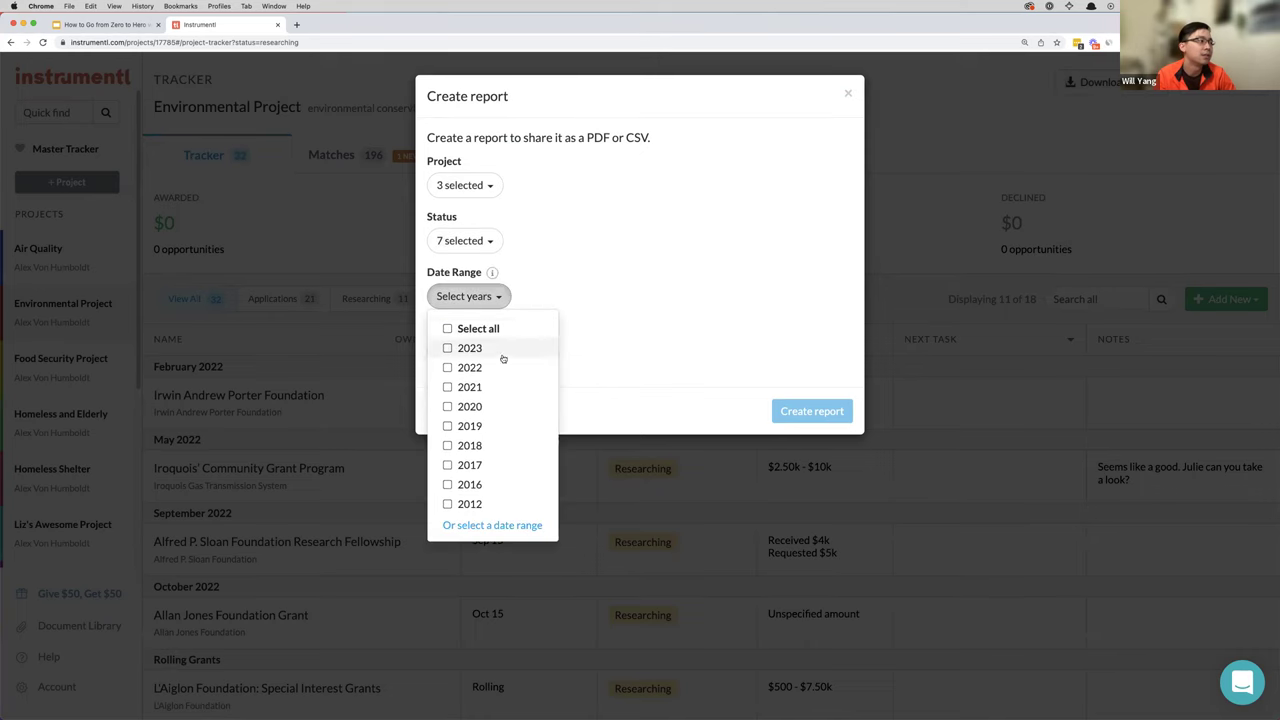
{"action": "left_click", "coordinate": [470, 367]}
{"action": "left_click", "coordinate": [470, 386]}
{"action": "left_click", "coordinate": [604, 316]}
{"action": "left_click", "coordinate": [472, 351]}
{"action": "left_click", "coordinate": [690, 344]}
Create the report and open its PDF version to review the listed opportunities
{"action": "left_click", "coordinate": [812, 411]}
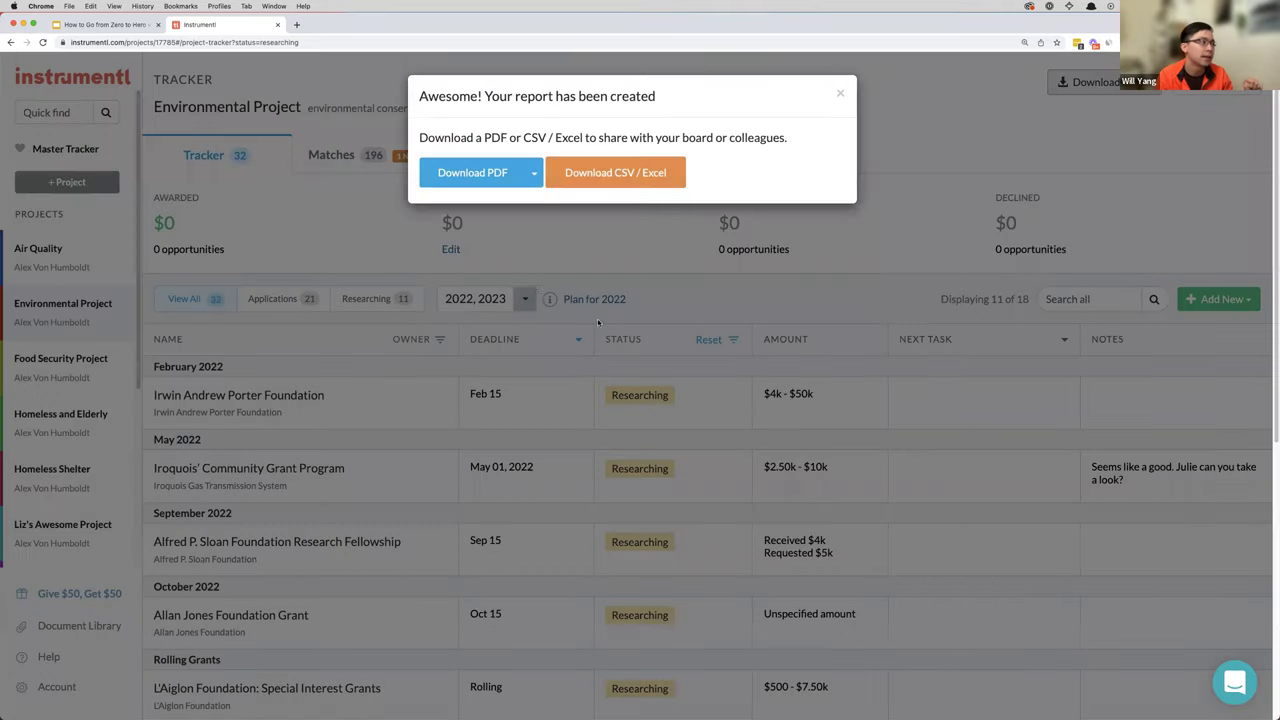
{"action": "left_click", "coordinate": [482, 170]}
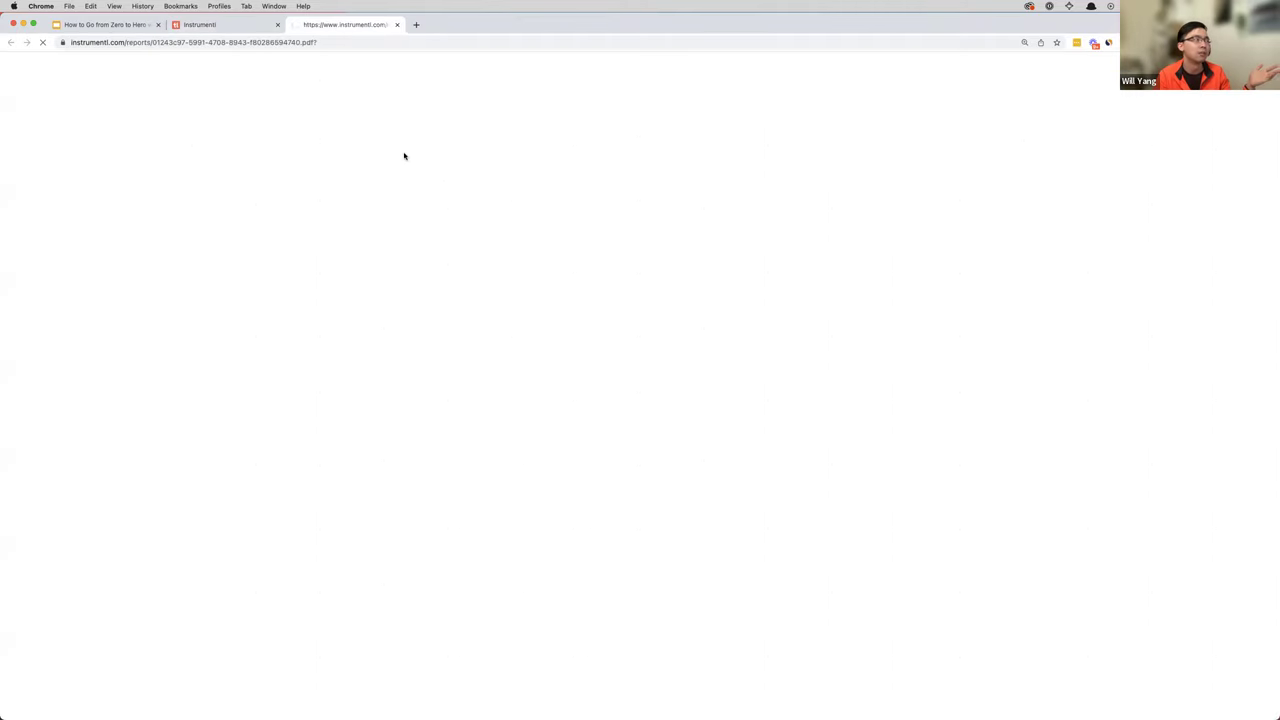
{"action": "scroll", "coordinate": [707, 250], "scroll_direction": "down", "scroll_amount": 10}
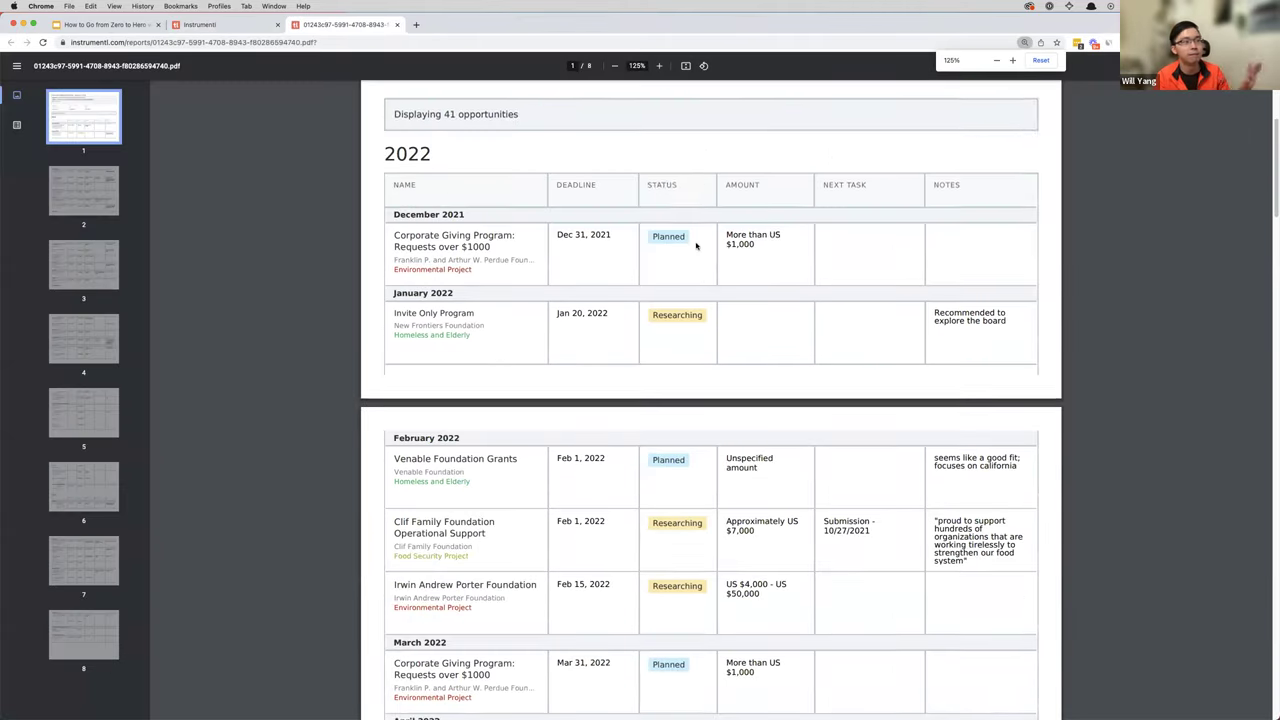
Review the remaining opportunities in the PDF report, then return to the Environmental Project tracker and dismiss the report download dialog
{"action": "scroll", "coordinate": [707, 250], "scroll_direction": "down", "scroll_amount": 5}
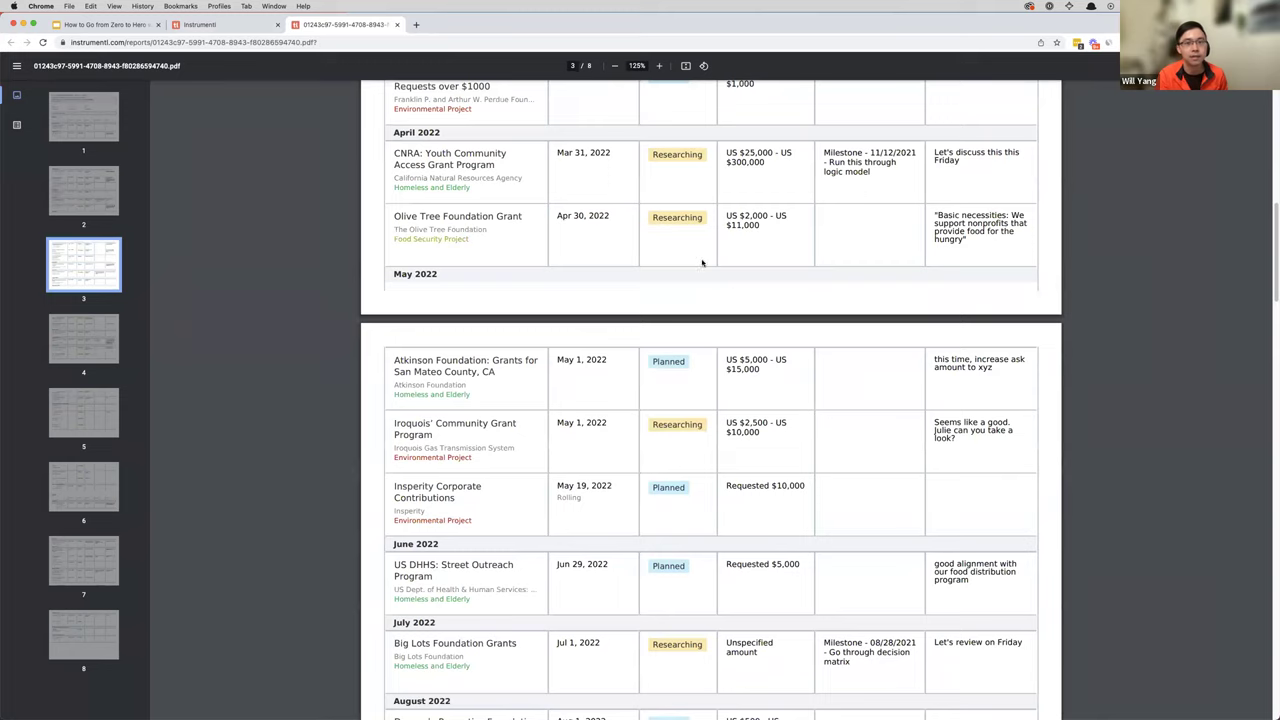
{"action": "key", "text": "ctrl+shift+Tab"}
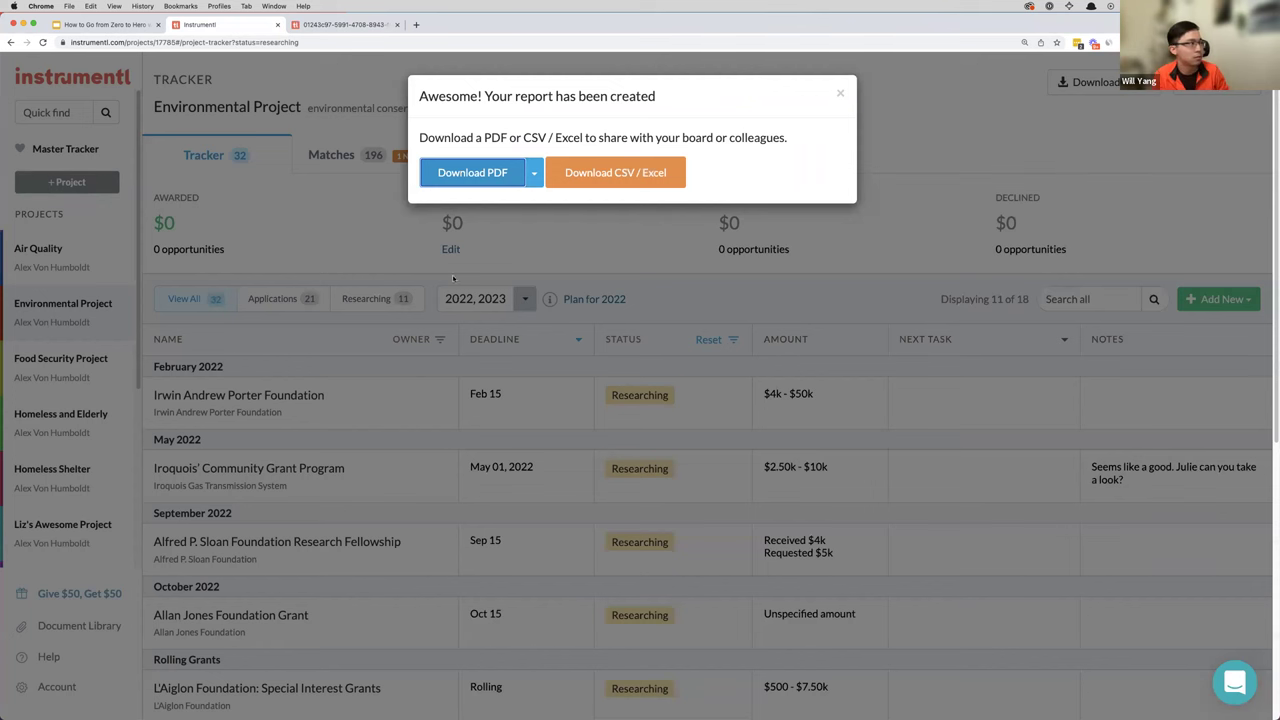
{"action": "left_click", "coordinate": [840, 94]}
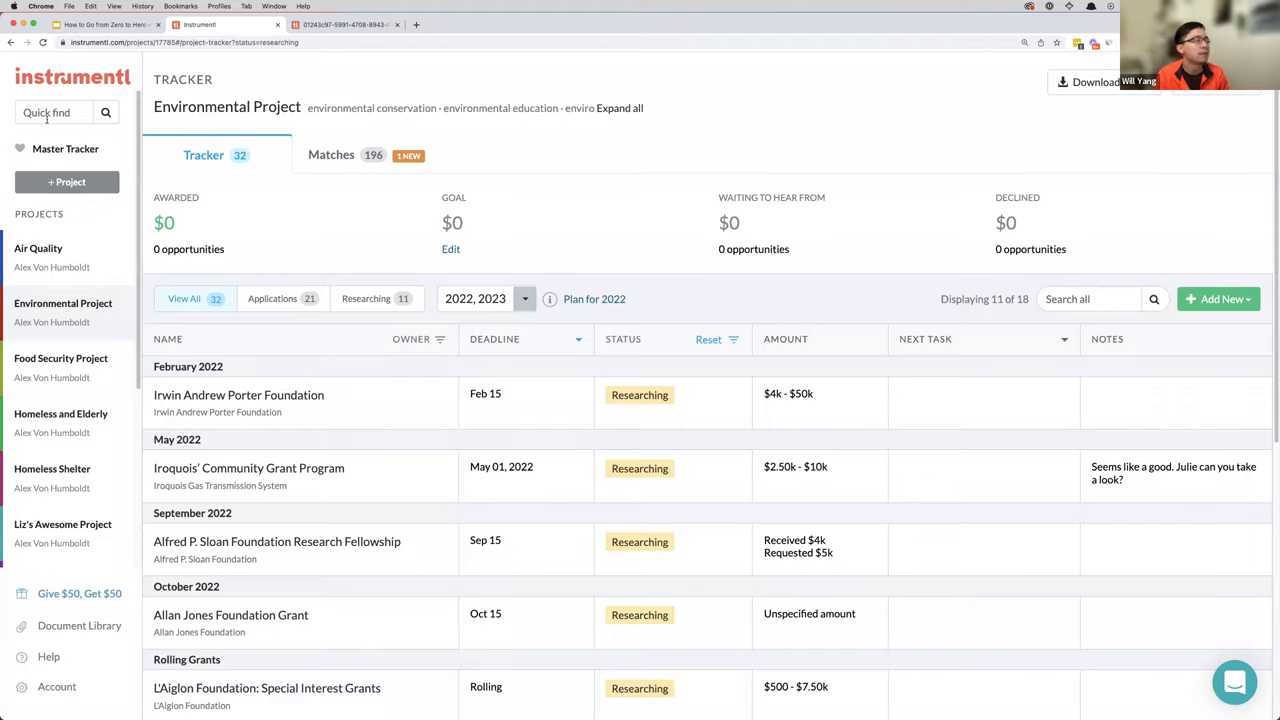
Look up "tutoring" among funders and grant opportunities and open the 990 report of Elevate Tutoring Inc
{"action": "left_click", "coordinate": [46, 118]}
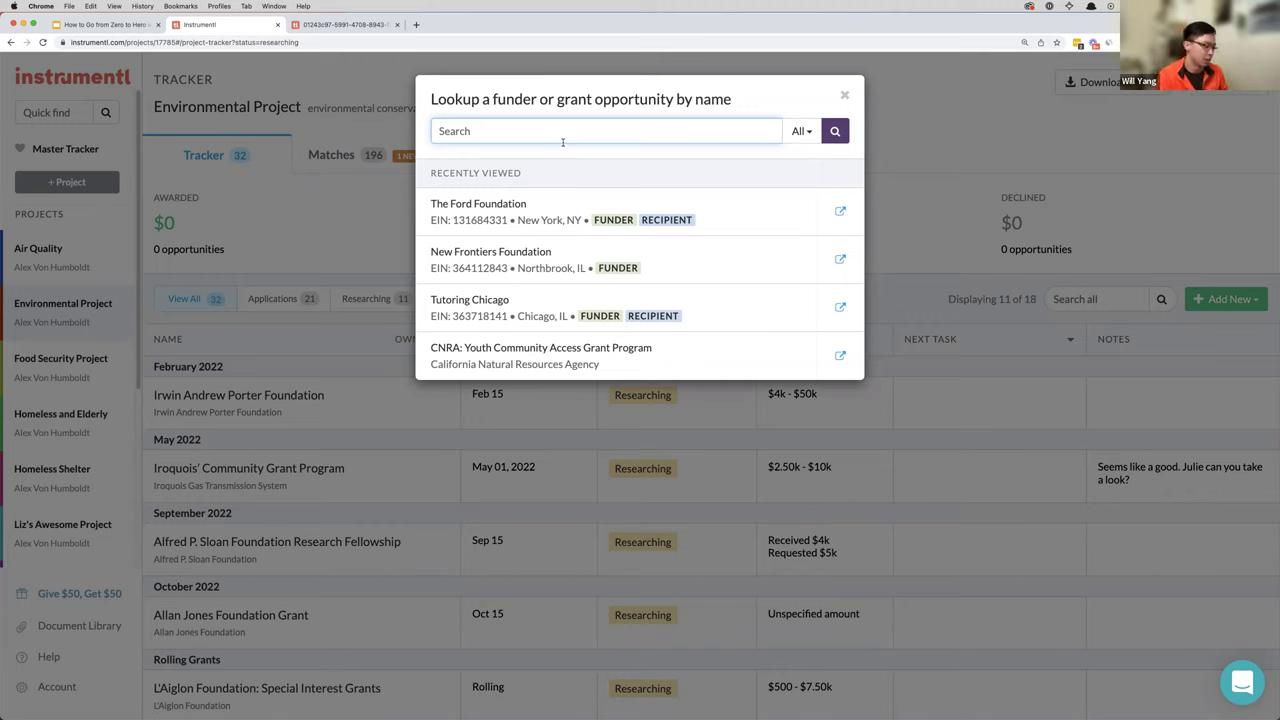
{"action": "type", "text": "tutoring"}
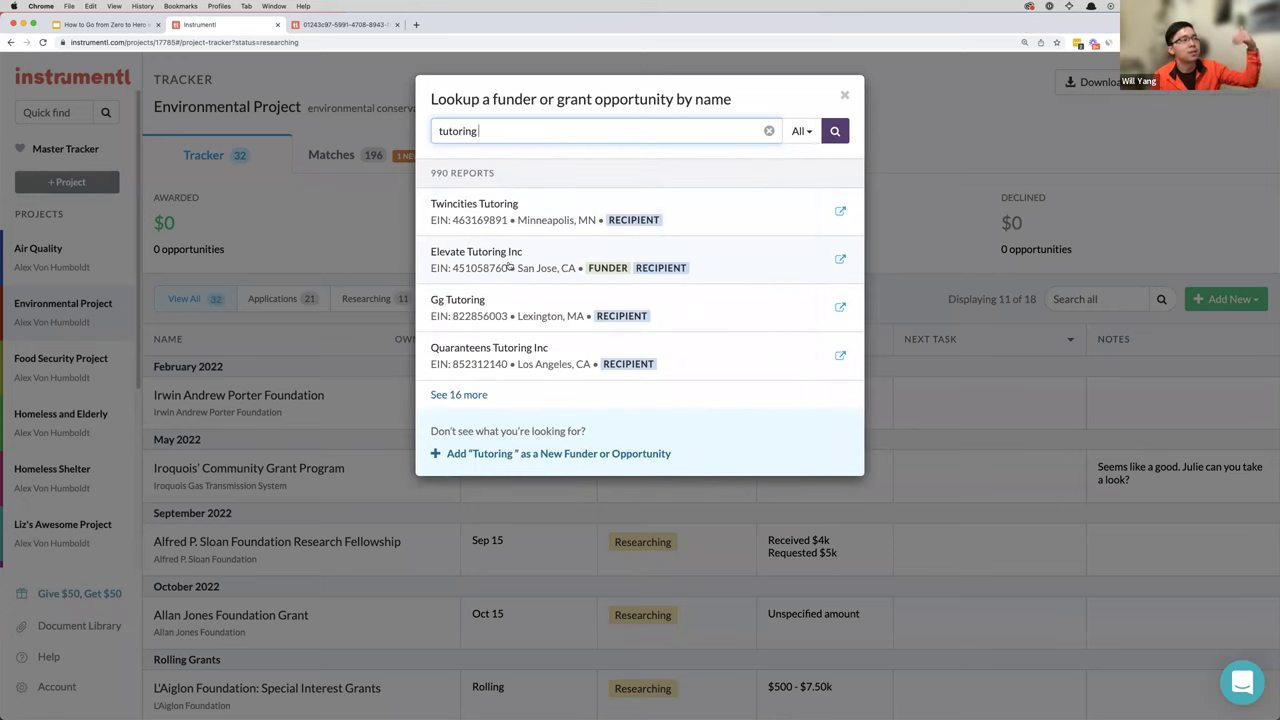
{"action": "left_click", "coordinate": [505, 256]}
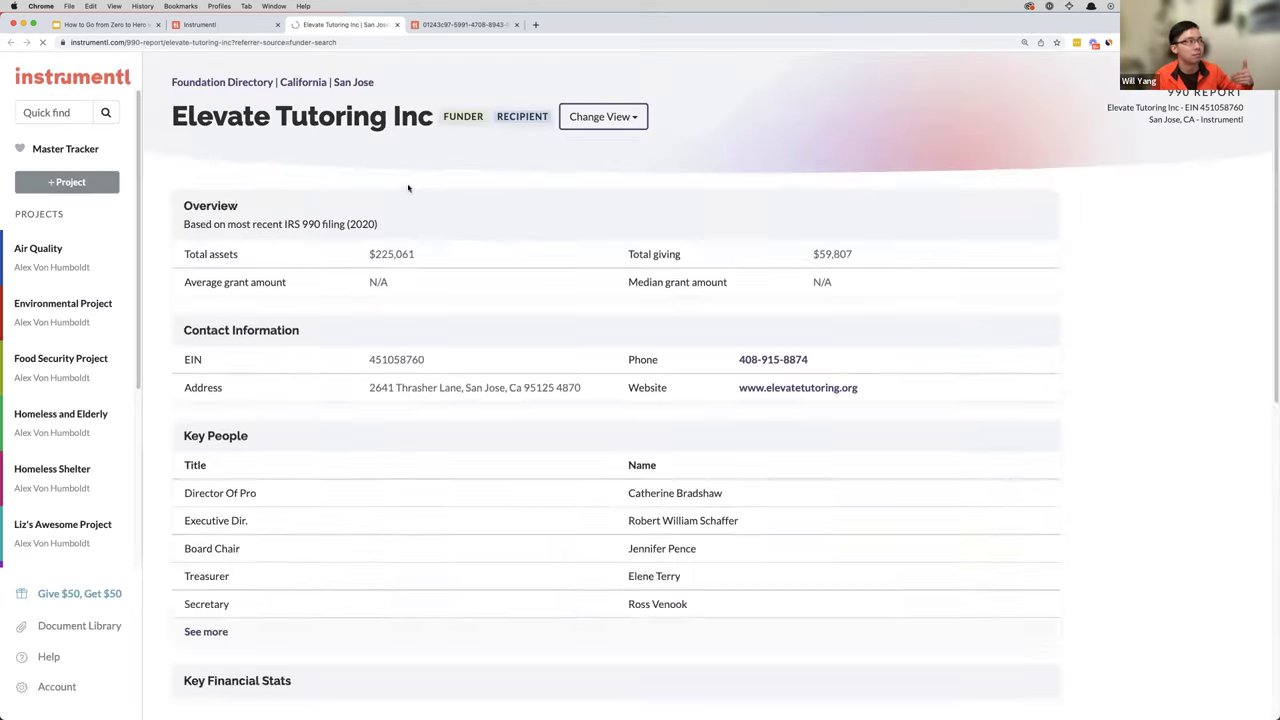
Switch the Elevate Tutoring Inc report to its recipient profile and review the past awards received
{"action": "left_click", "coordinate": [609, 117]}
{"action": "left_click", "coordinate": [611, 174]}
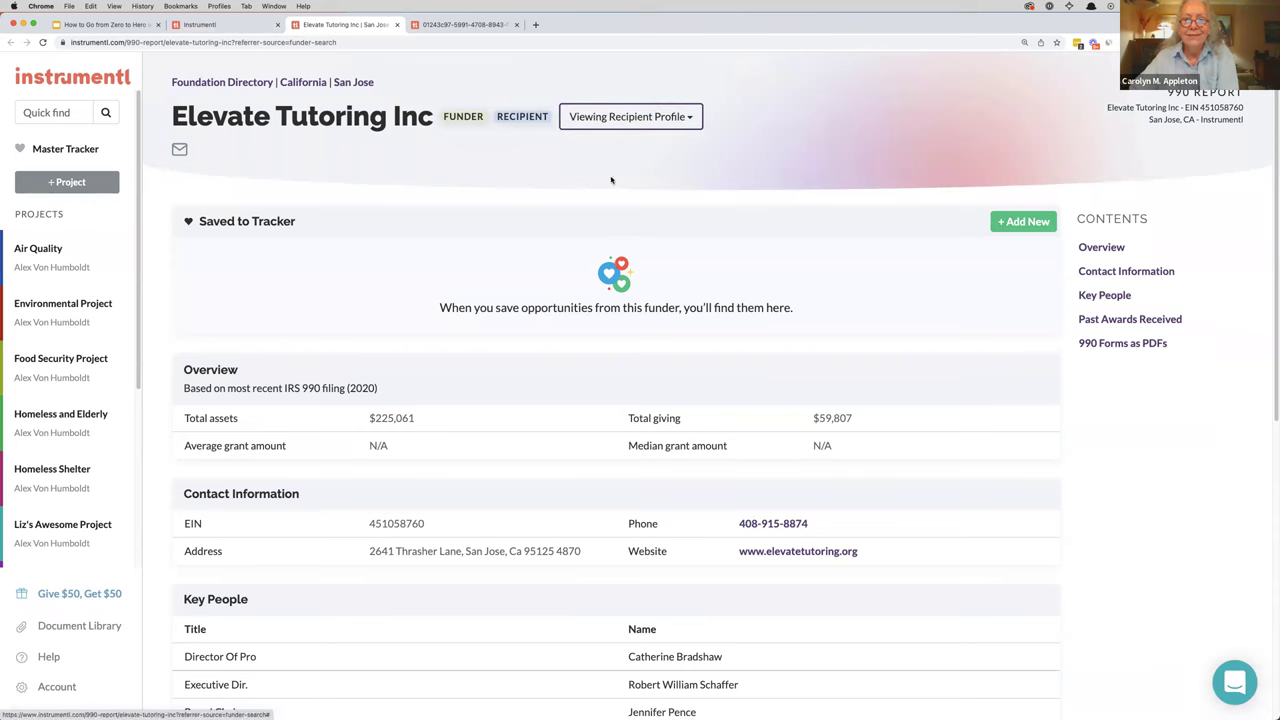
{"action": "scroll", "coordinate": [607, 294], "scroll_direction": "down", "scroll_amount": 5}
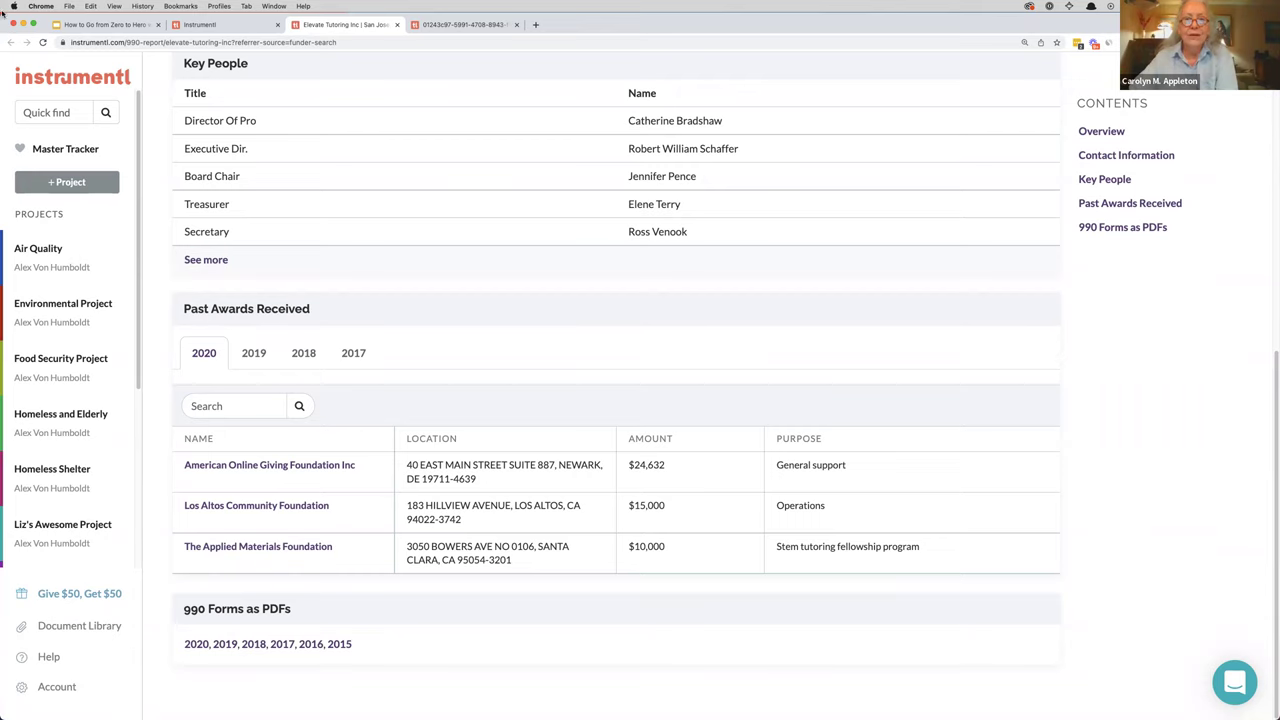
Switch to the Google Slides grant strategy deck, present it from the strategy consultation slide, and advance to the 3 Learning Takeaways slide
{"action": "left_click", "coordinate": [104, 24]}
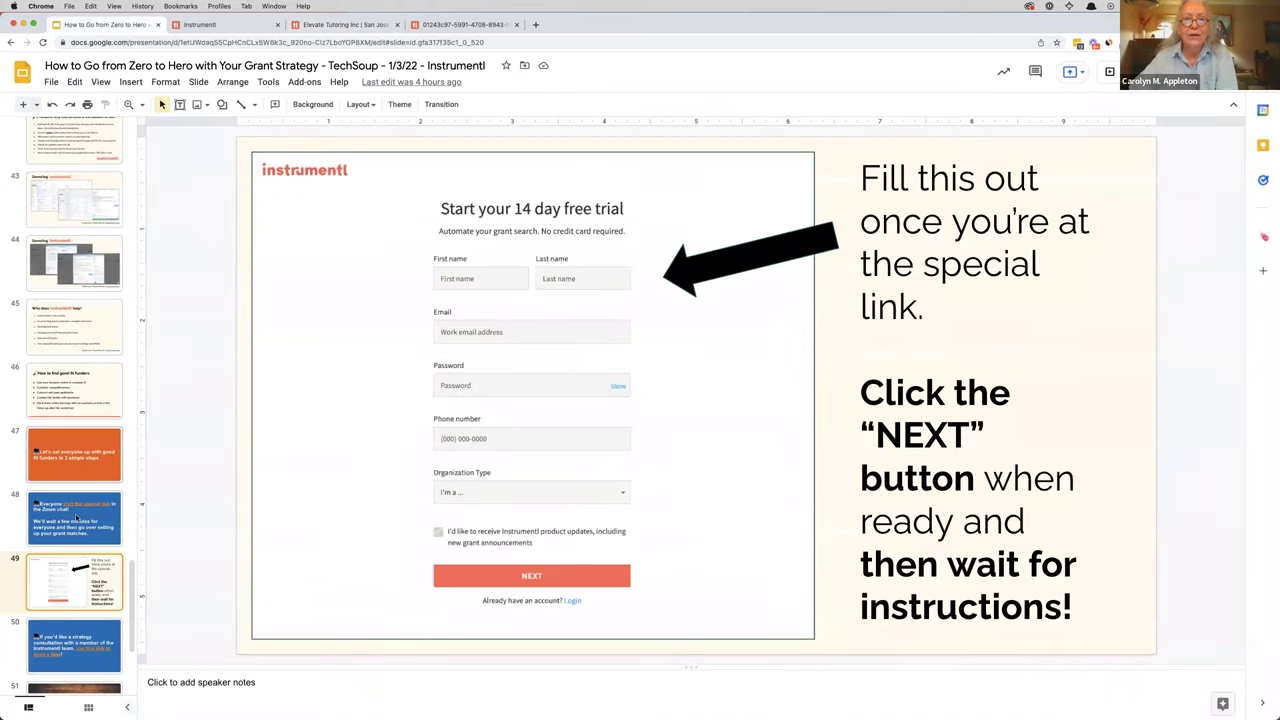
{"action": "scroll", "coordinate": [76, 510], "scroll_direction": "down", "scroll_amount": 3}
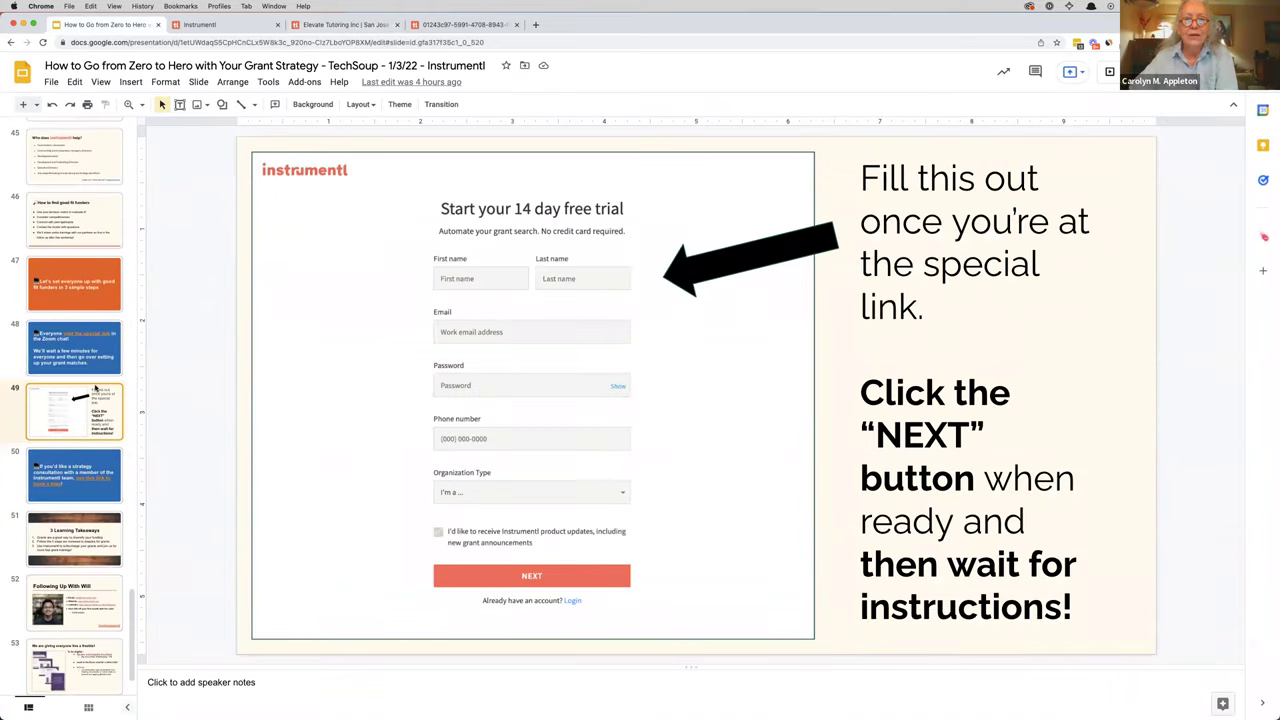
{"action": "left_click", "coordinate": [163, 82]}
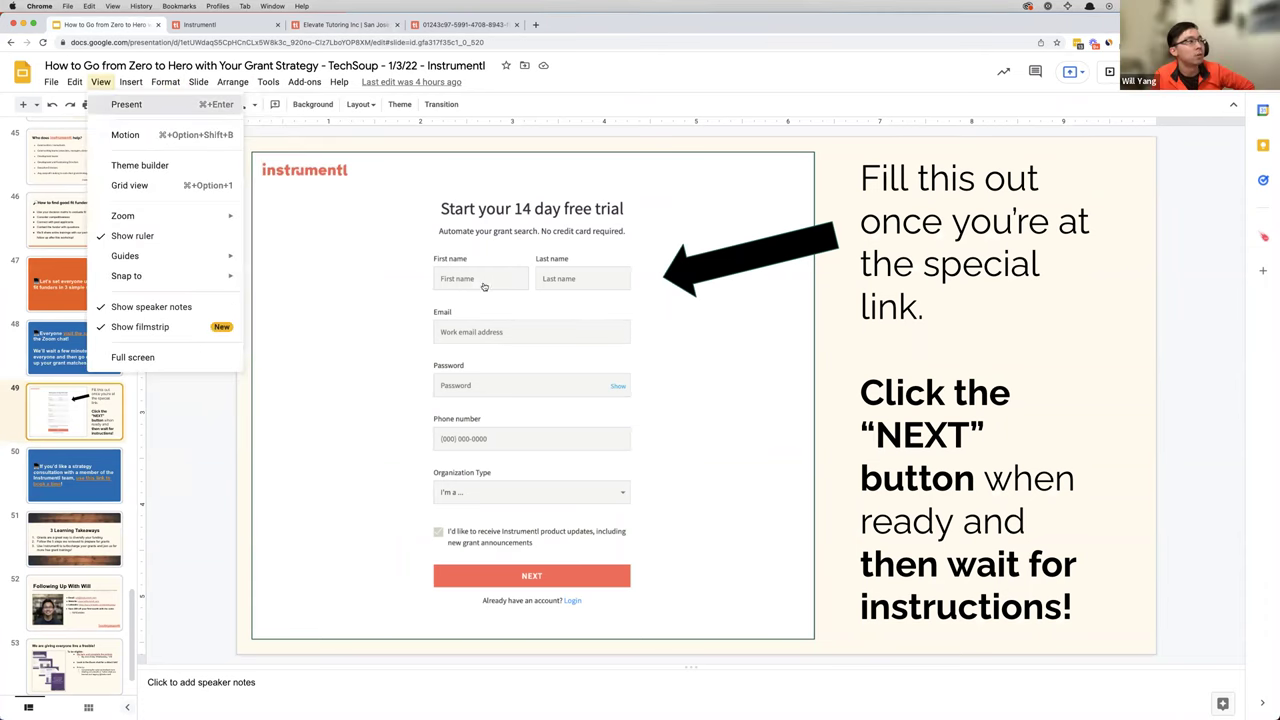
{"action": "key", "text": "Return"}
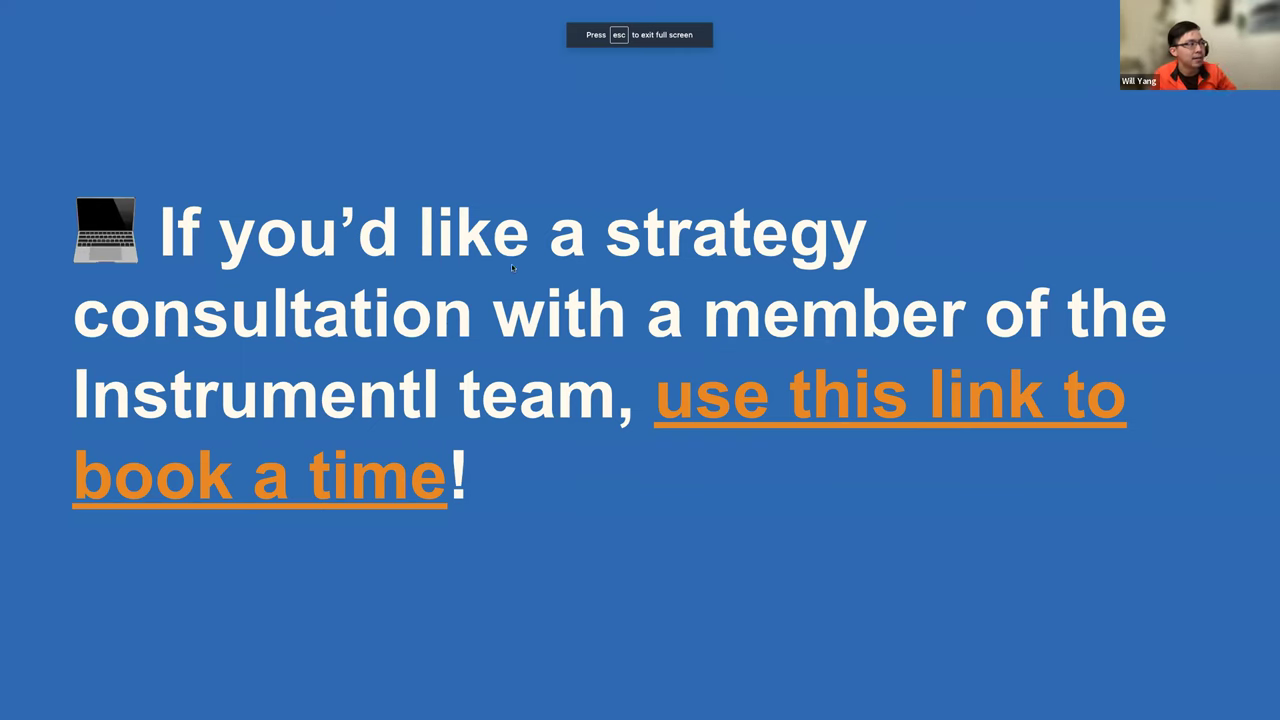
{"action": "key", "text": "Right"}
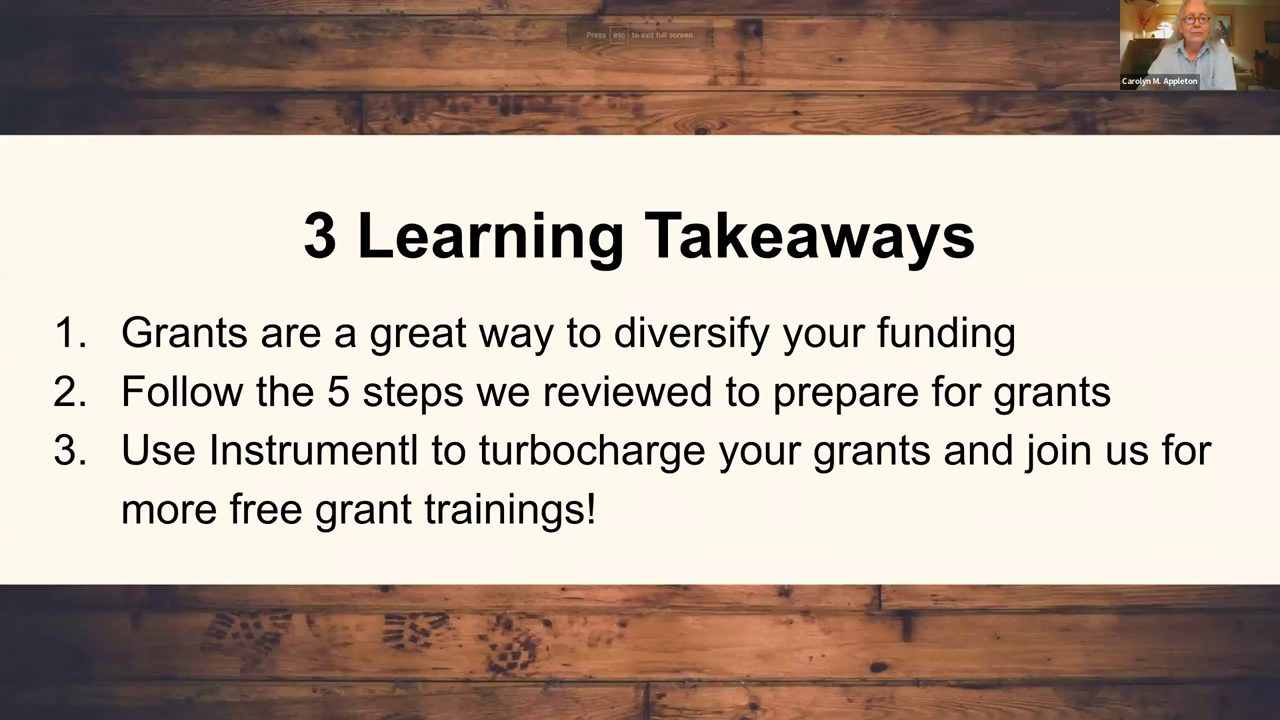